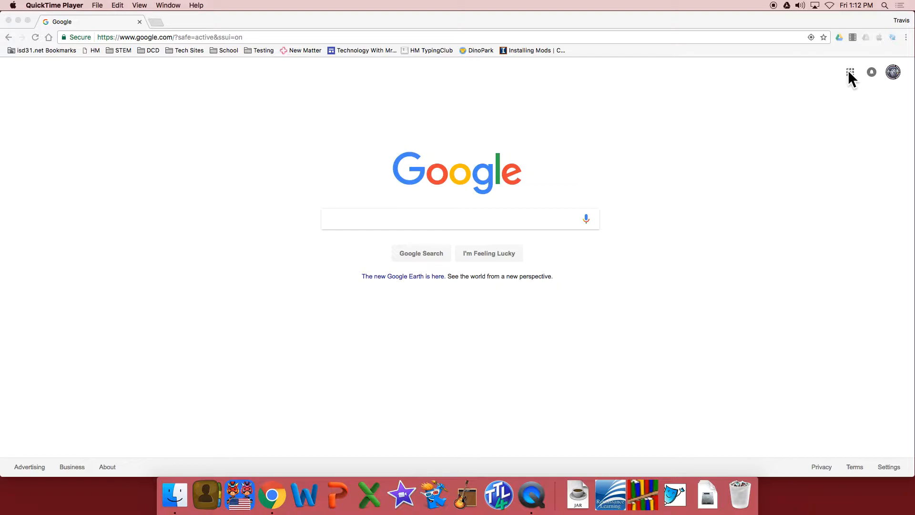
Open Google Sites from the Google apps and switch to the new version of Google Sites.
left_click(849, 72)
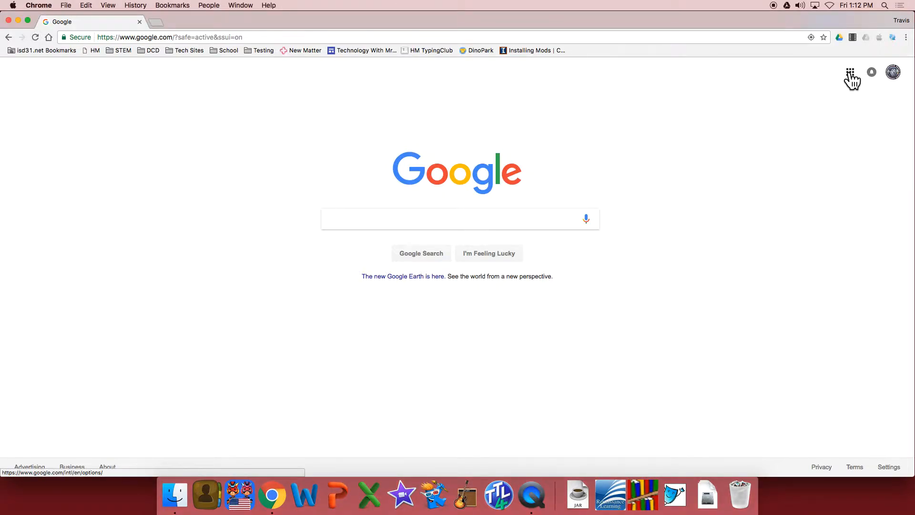
left_click(850, 73)
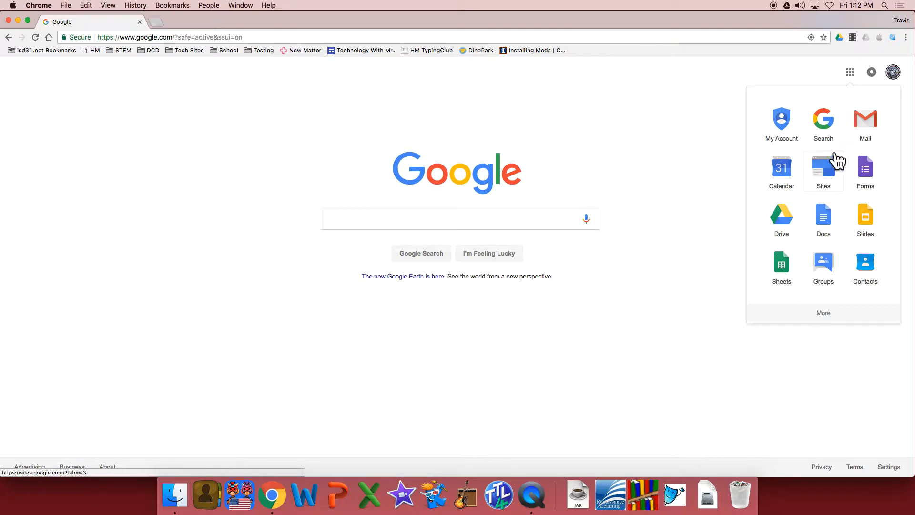
left_click(827, 321)
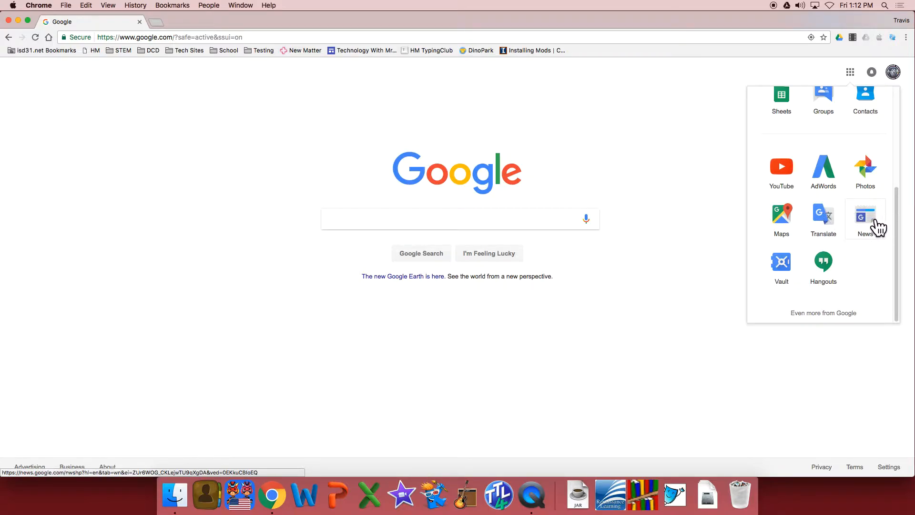
left_click_drag(866, 171, 829, 307)
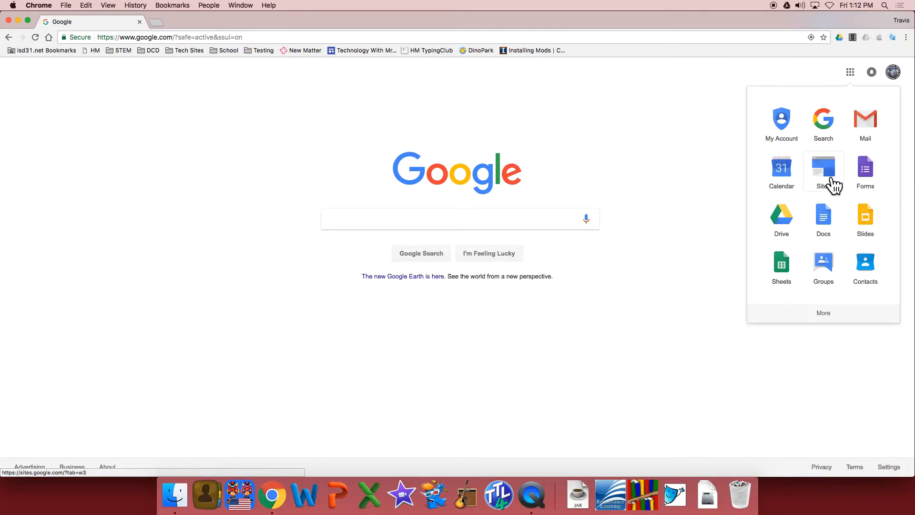
left_click(829, 177)
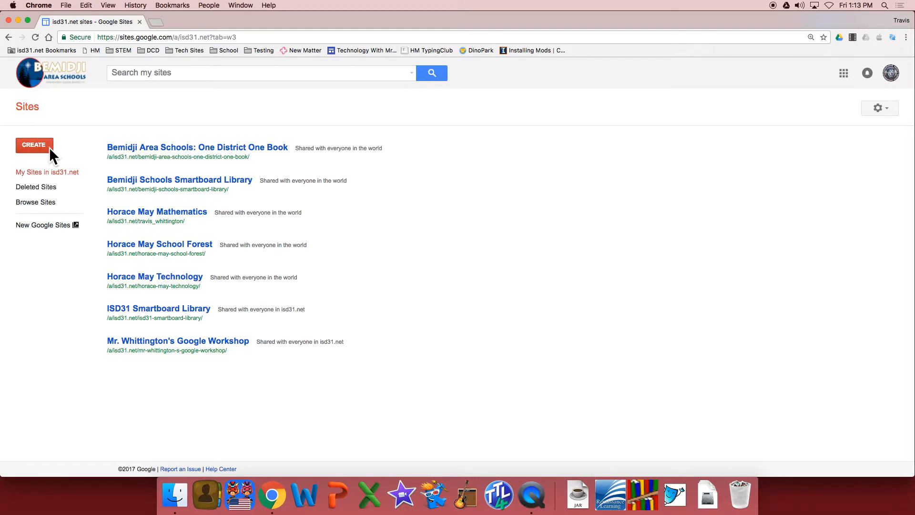
left_click(50, 227)
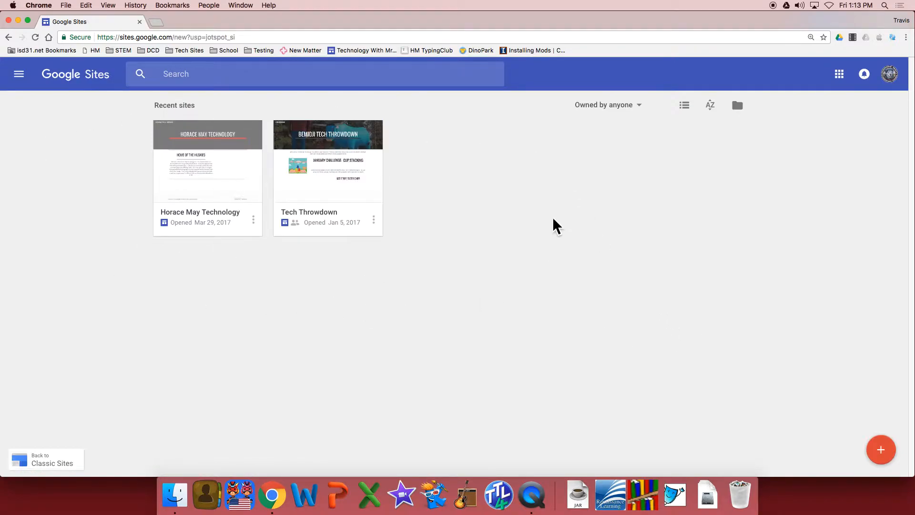
Create a new blank site and set its home page title to "Mr. W's Tech Class".
left_click(881, 450)
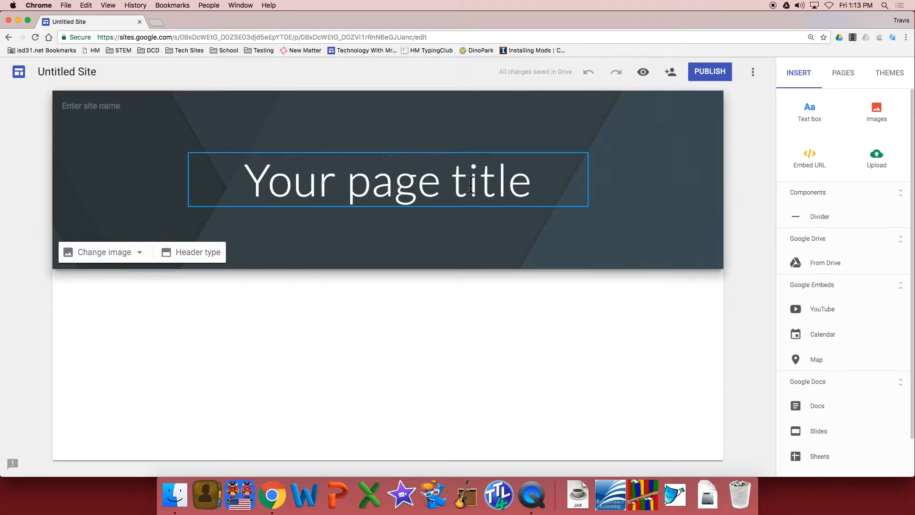
triple_click(487, 186)
type("Mfr")
key("BackSpace")
key("BackSpace")
type("r. W's Tech")
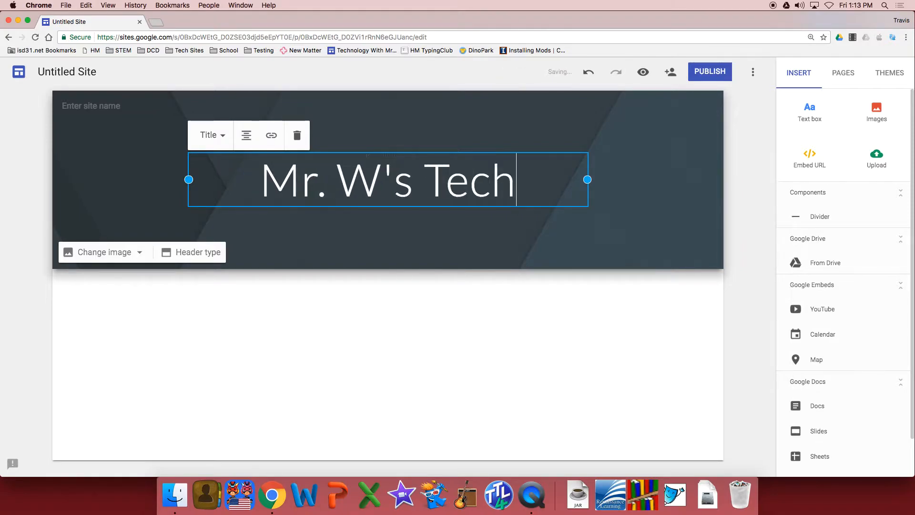
type(" Class")
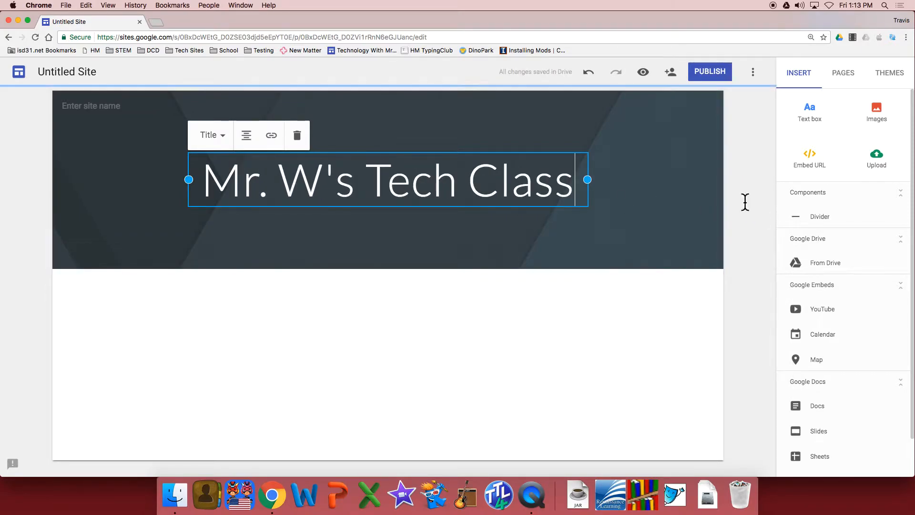
left_click(743, 203)
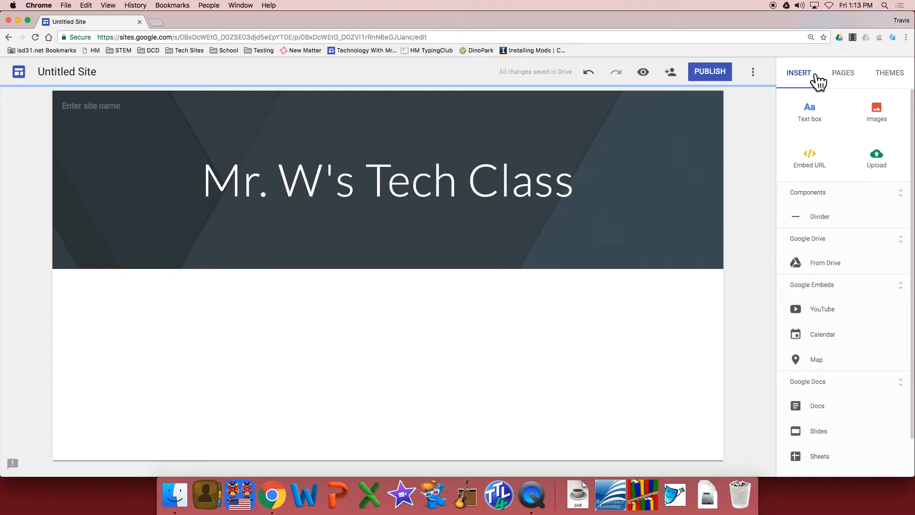
Apply the Impression theme with its red accent colour and display its font style options.
left_click(894, 77)
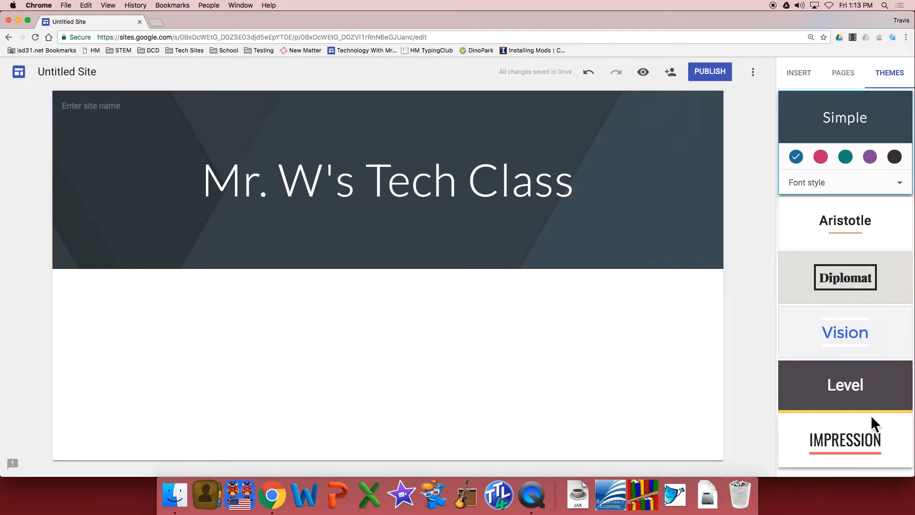
left_click(873, 436)
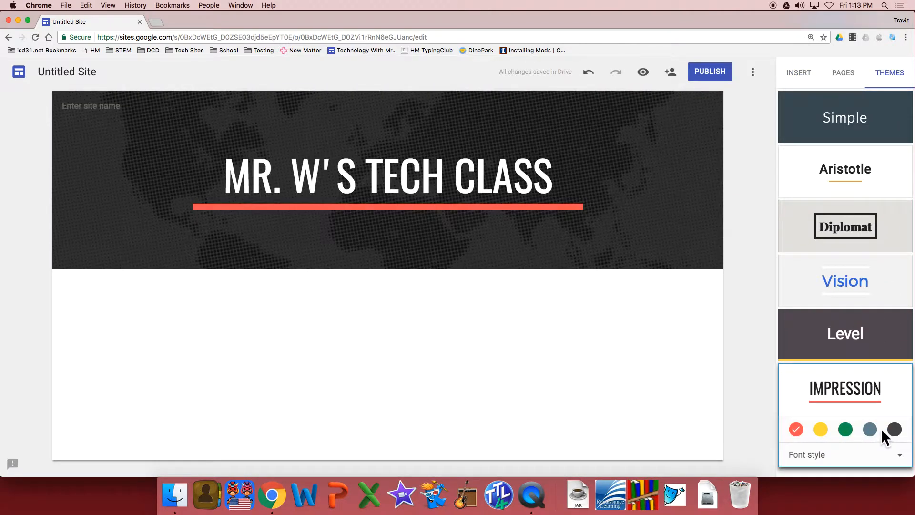
left_click(824, 428)
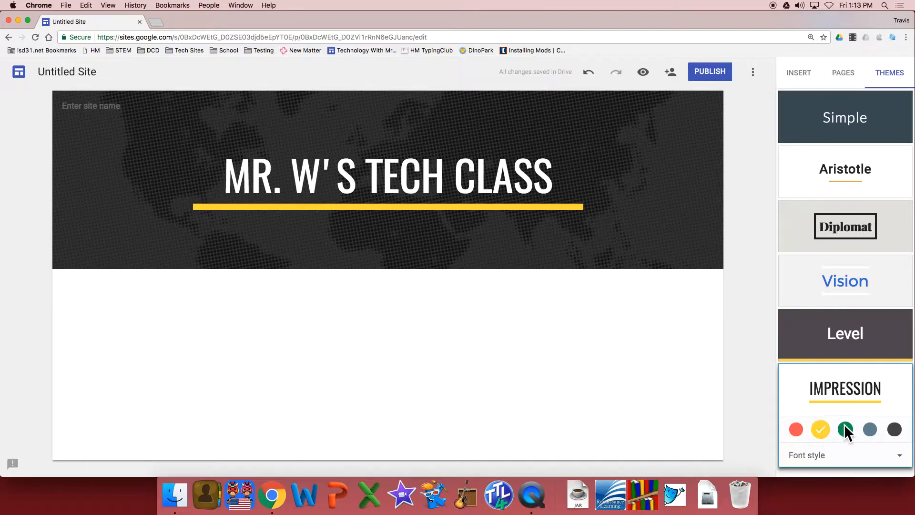
left_click(796, 430)
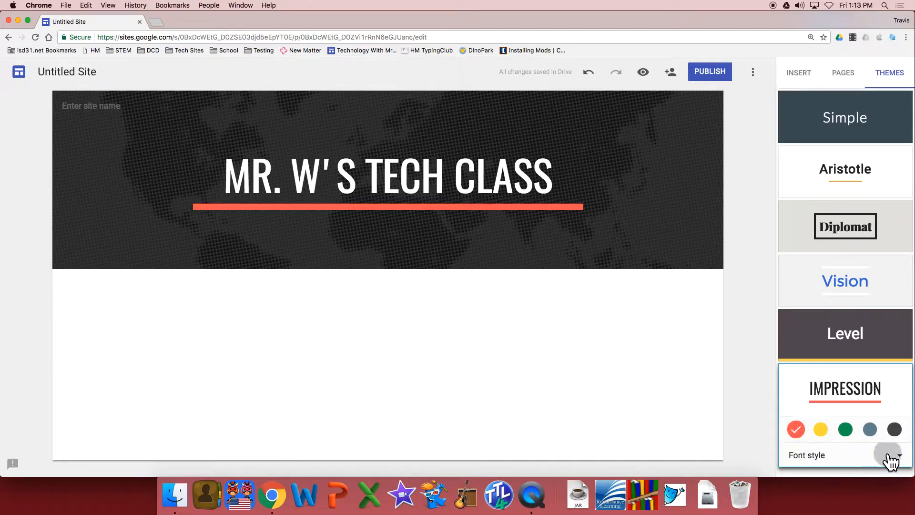
left_click(890, 458)
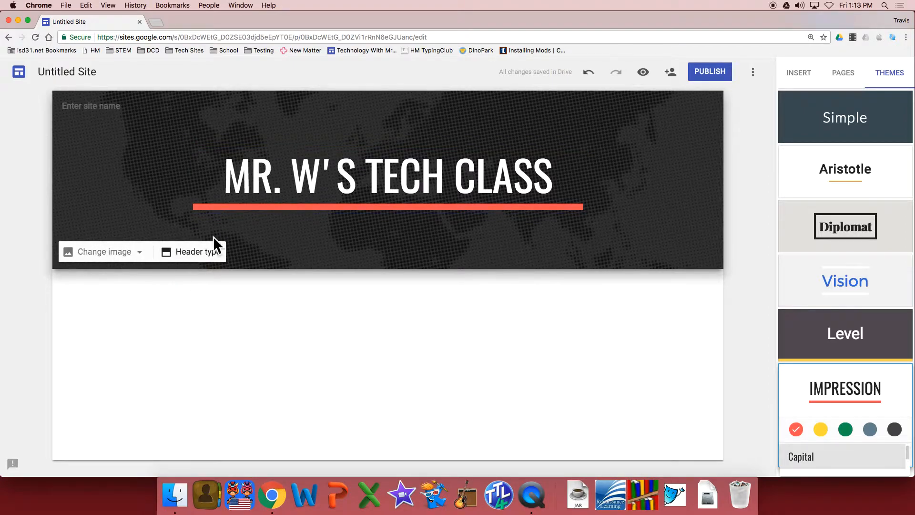
Add a new page named "Spelling Words" to the site.
left_click(848, 76)
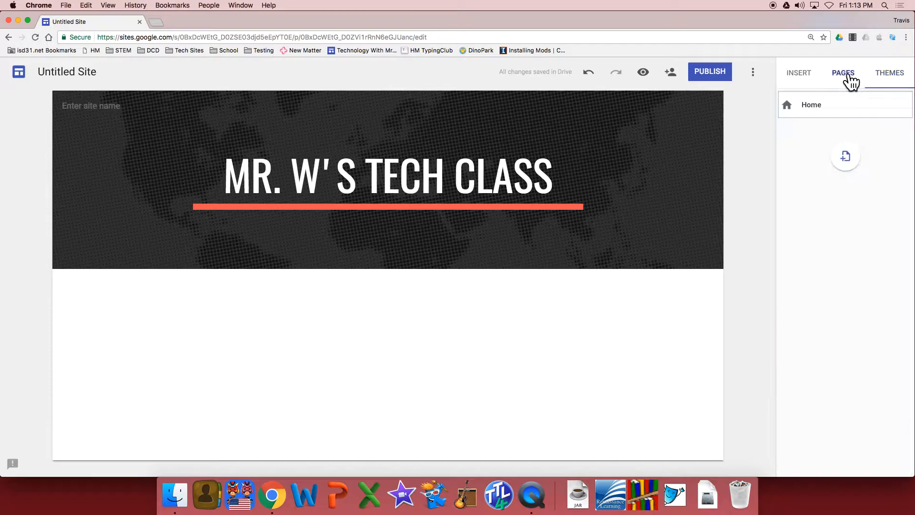
left_click(852, 162)
type("Sep")
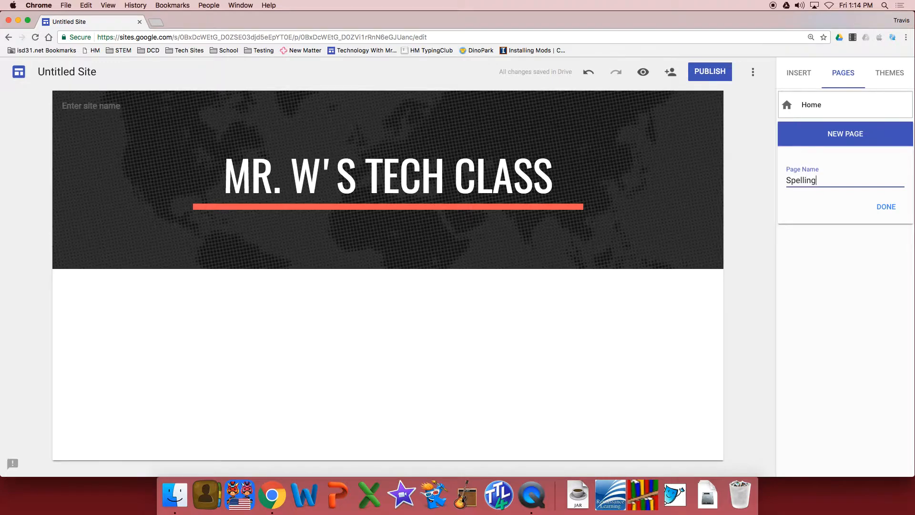
left_click(889, 208)
Add two more pages to the site, named "Web Links" and "Contact Information".
left_click(851, 191)
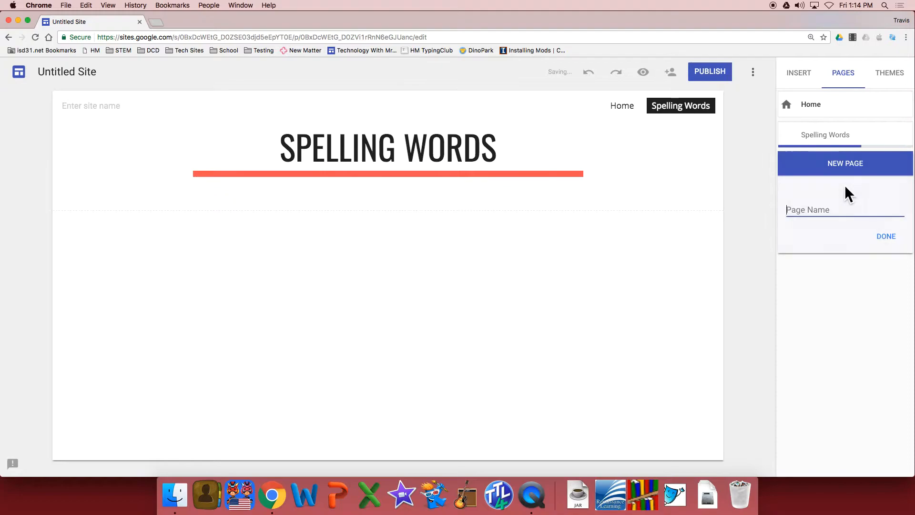
type("Web Links")
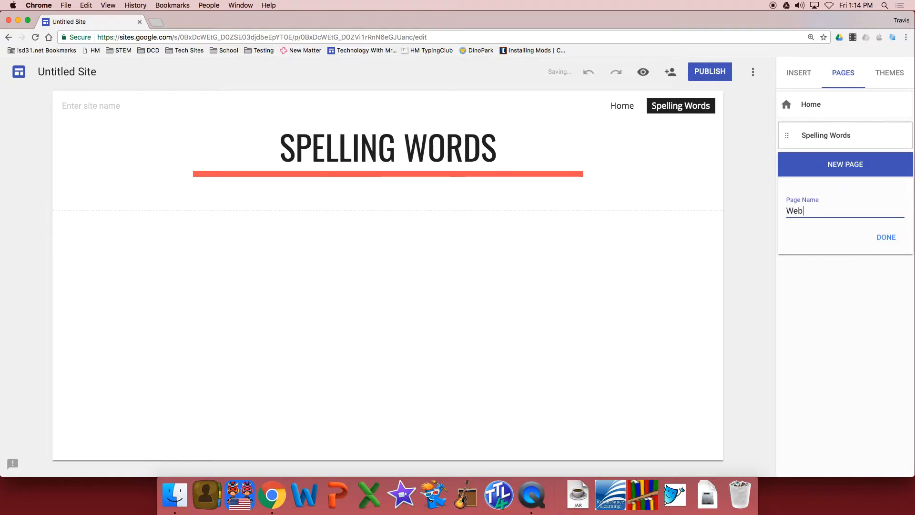
left_click(887, 238)
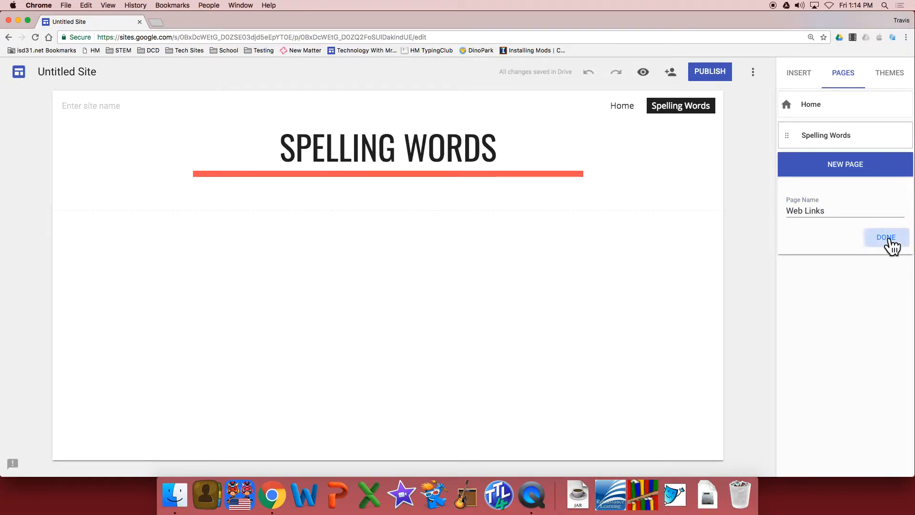
left_click(847, 218)
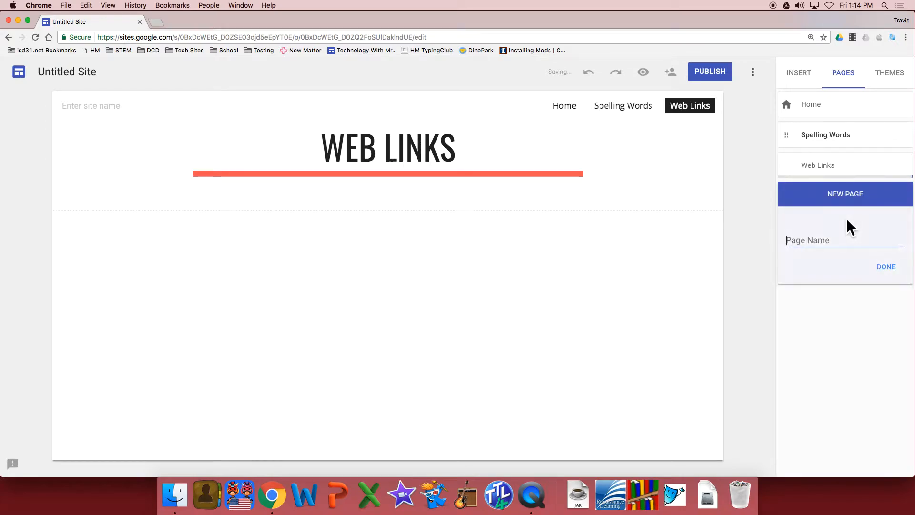
type("Contact Information")
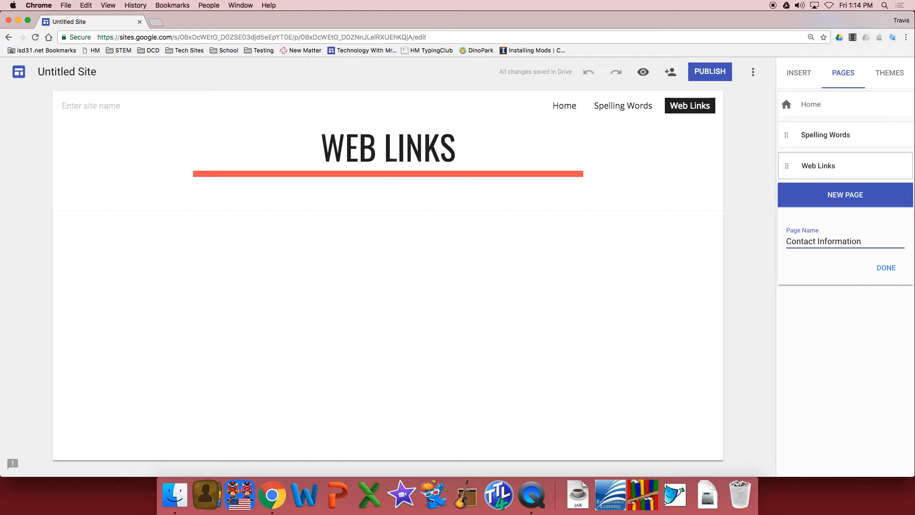
left_click(897, 271)
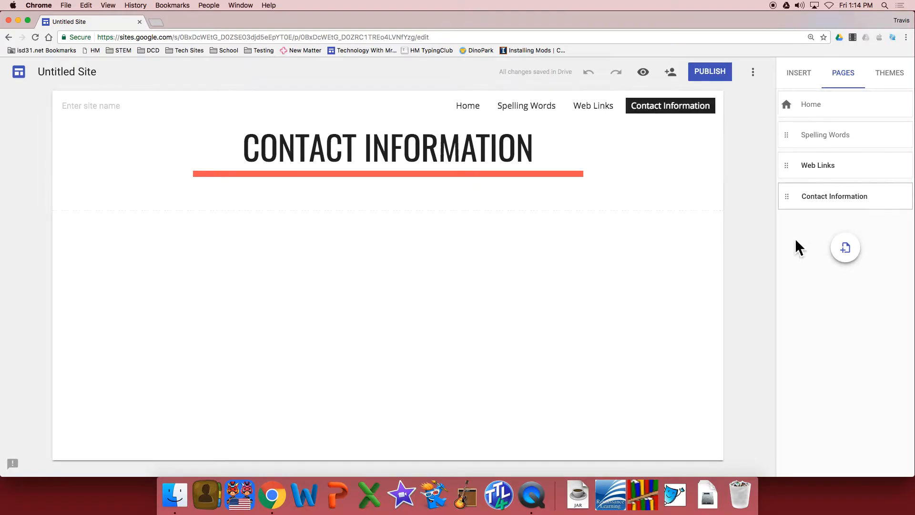
Add a text box reading "Hello everyone!" to the Home page.
left_click(802, 78)
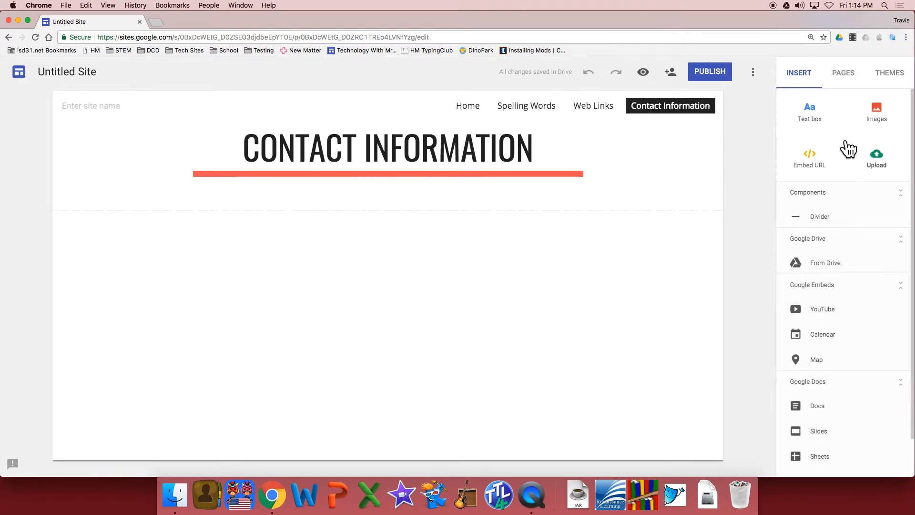
left_click(465, 107)
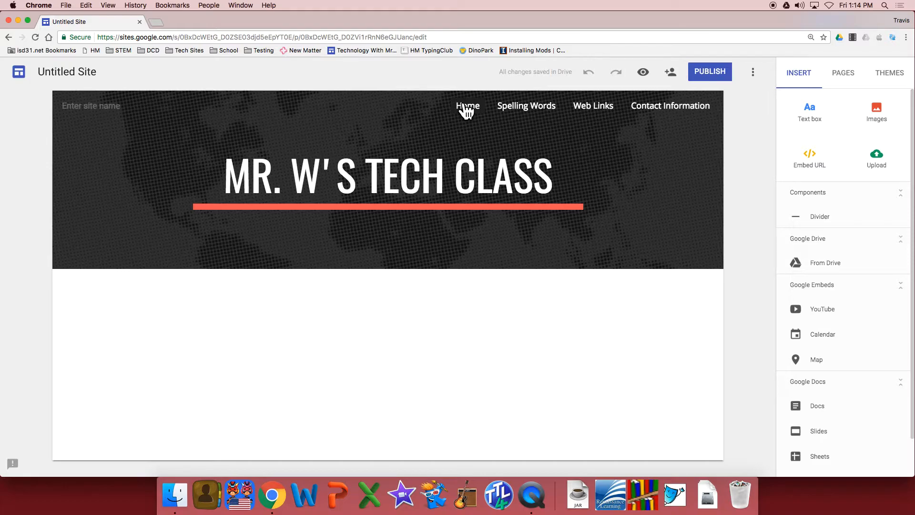
left_click(810, 112)
type("Hi")
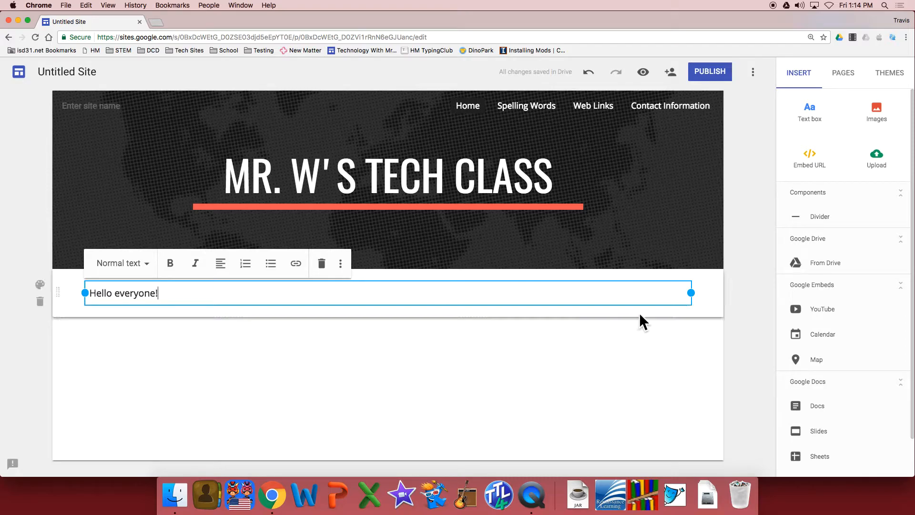
Search Google for images of "horace may elementary" to insert on the Home page.
left_click(877, 115)
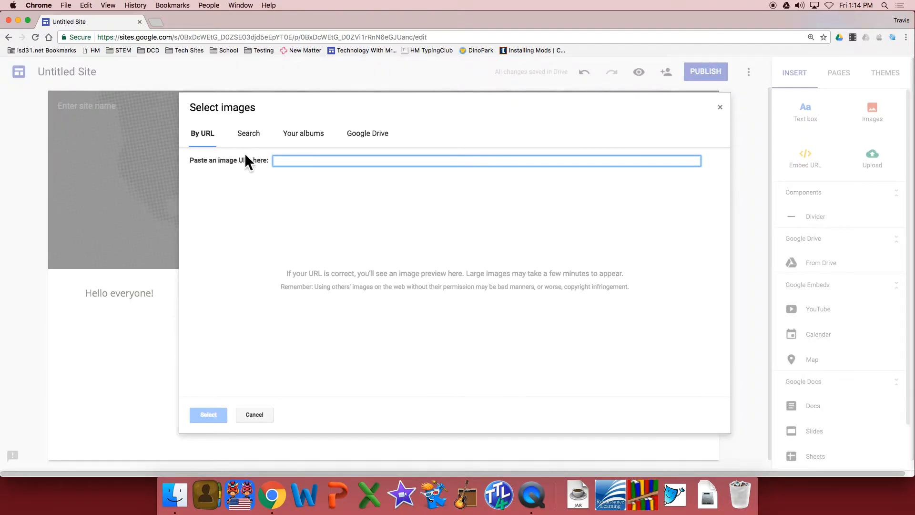
left_click(252, 137)
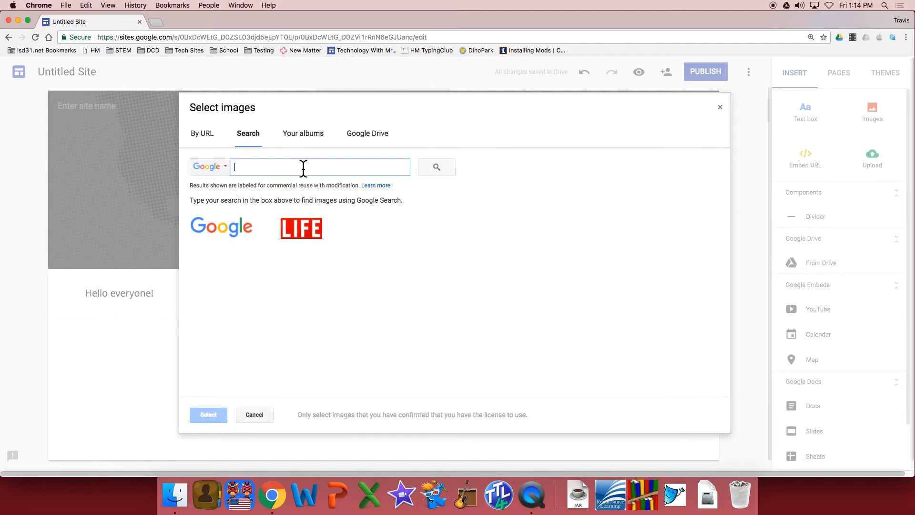
type("horace may elementary")
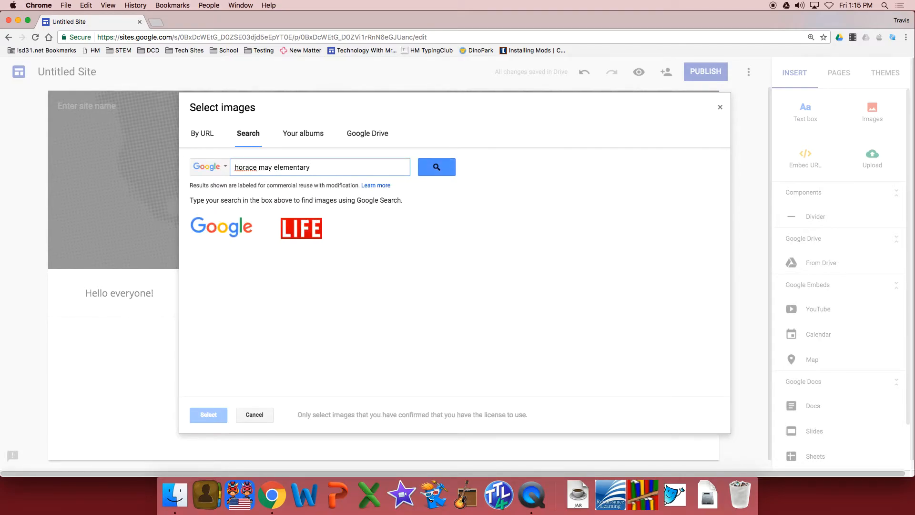
key("Return")
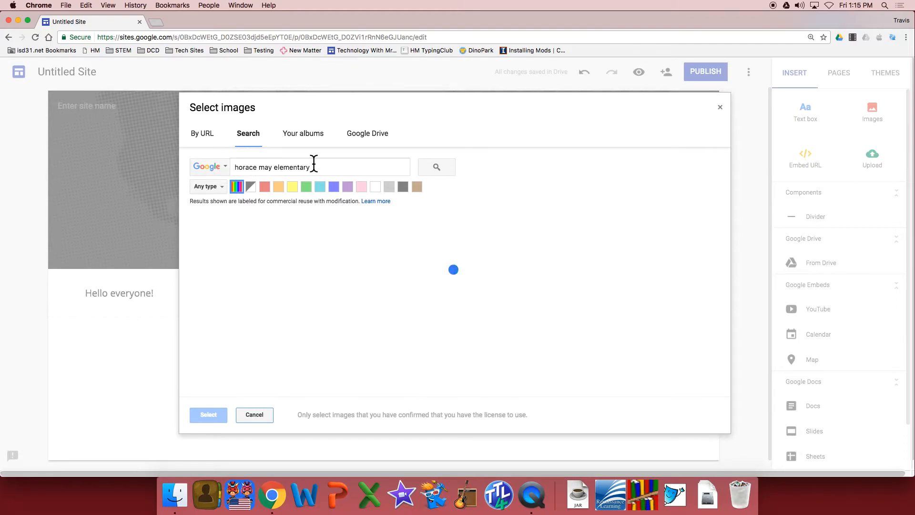
Insert the second image result, the red-brick school, and place it at a reduced size to the left of the "Hello everyone!" text.
mouse_move(472, 257)
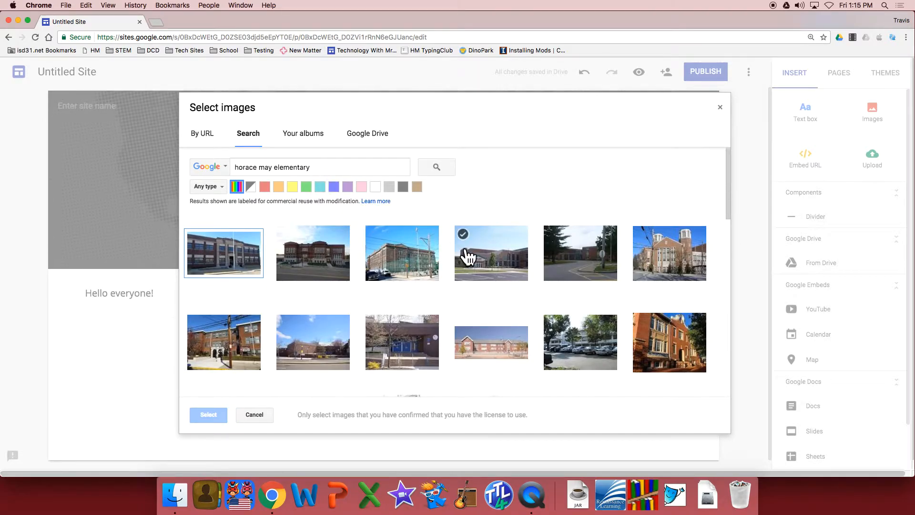
left_click(326, 265)
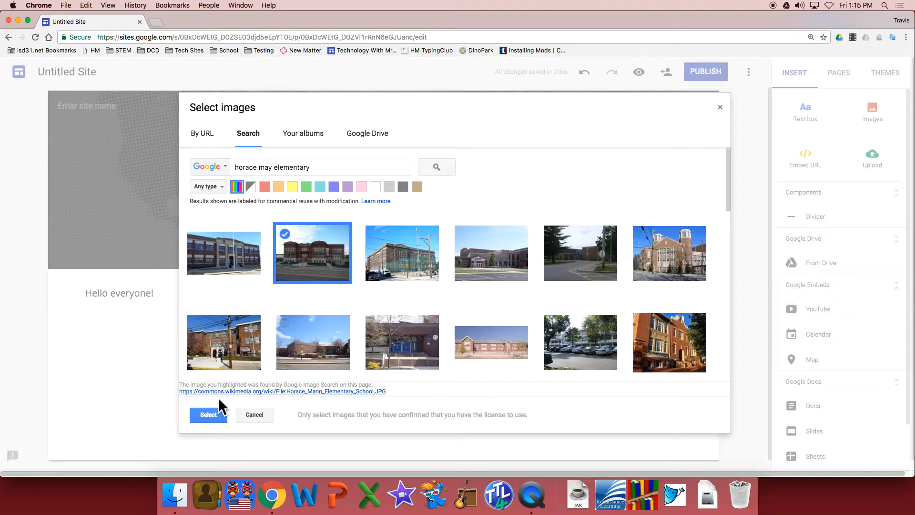
left_click(208, 415)
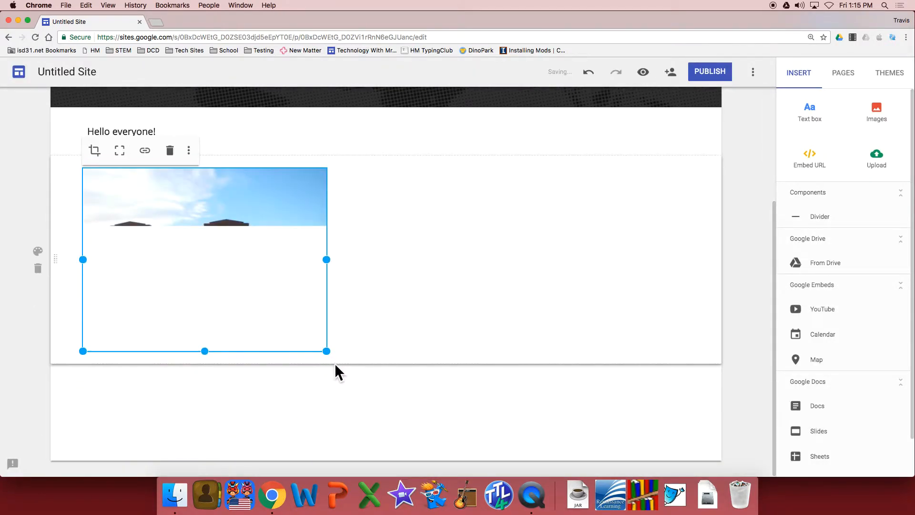
left_click_drag(326, 355, 301, 355)
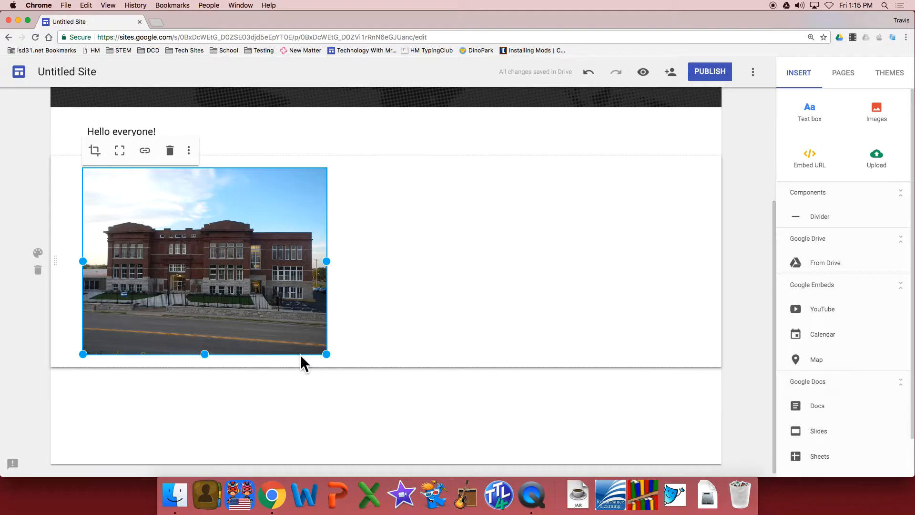
mouse_move(226, 269)
left_mouse_down()
mouse_move(327, 160)
mouse_move(541, 181)
mouse_move(522, 213)
mouse_move(243, 236)
mouse_move(572, 238)
mouse_move(421, 229)
mouse_move(219, 264)
mouse_move(179, 205)
mouse_move(150, 114)
mouse_move(176, 286)
mouse_move(104, 295)
left_mouse_up()
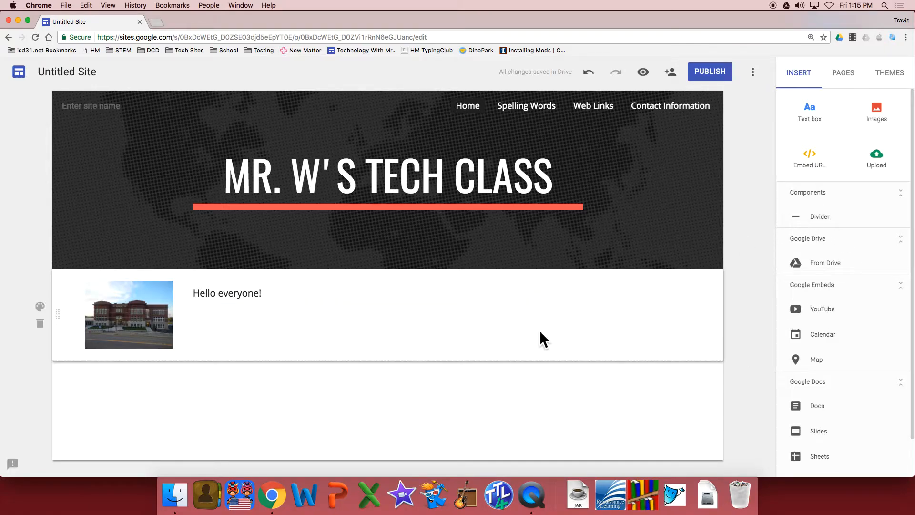
Insert a divider below the school image and greeting text on the Home page.
left_click(845, 223)
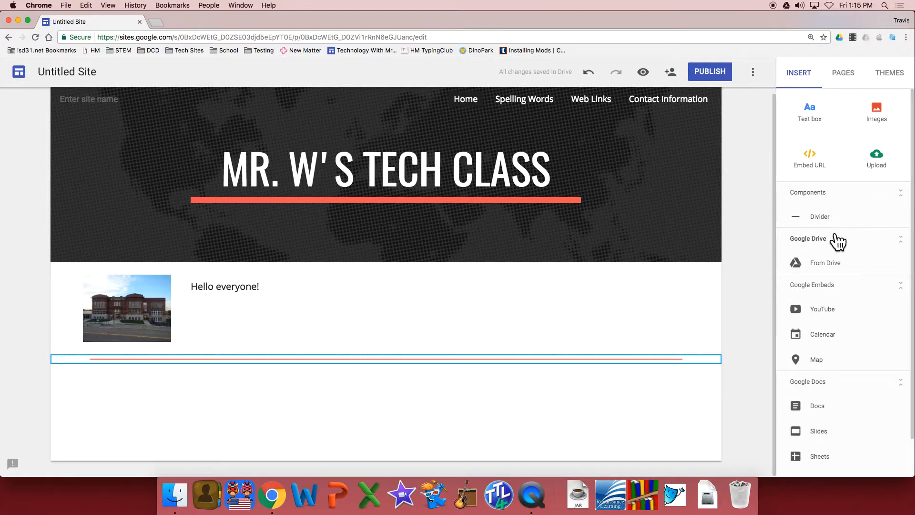
left_click(818, 162)
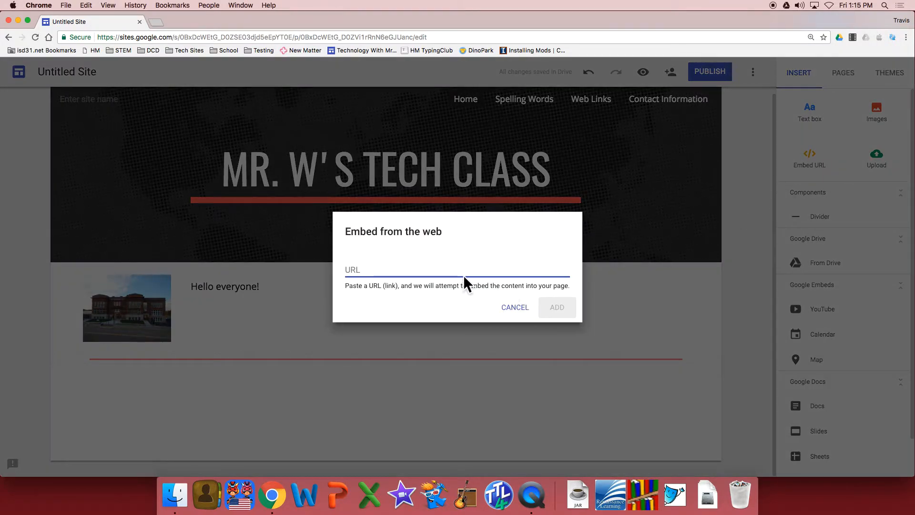
type("htt")
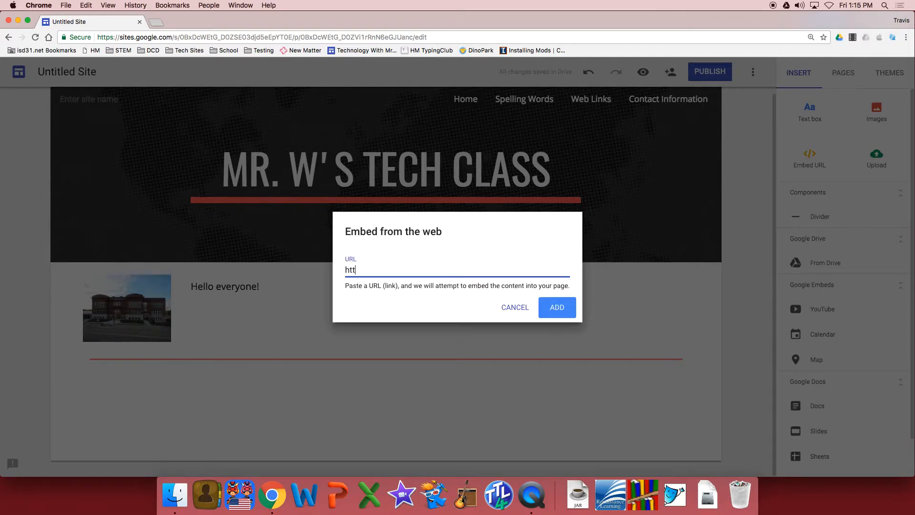
type("p://www.abcya.com/")
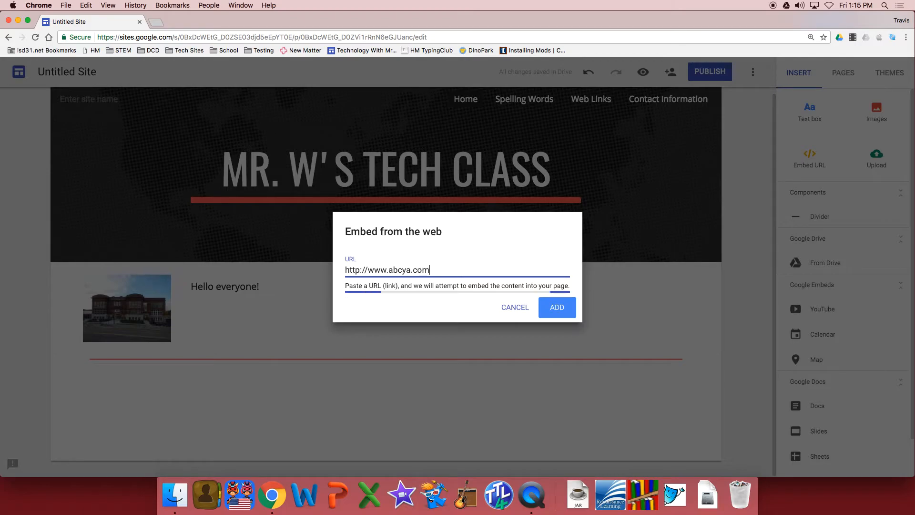
left_click(571, 335)
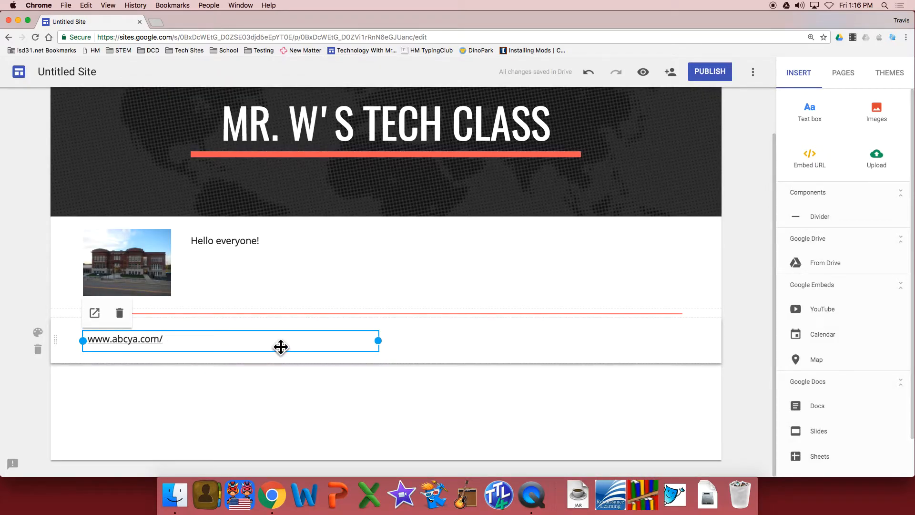
key("BackSpace")
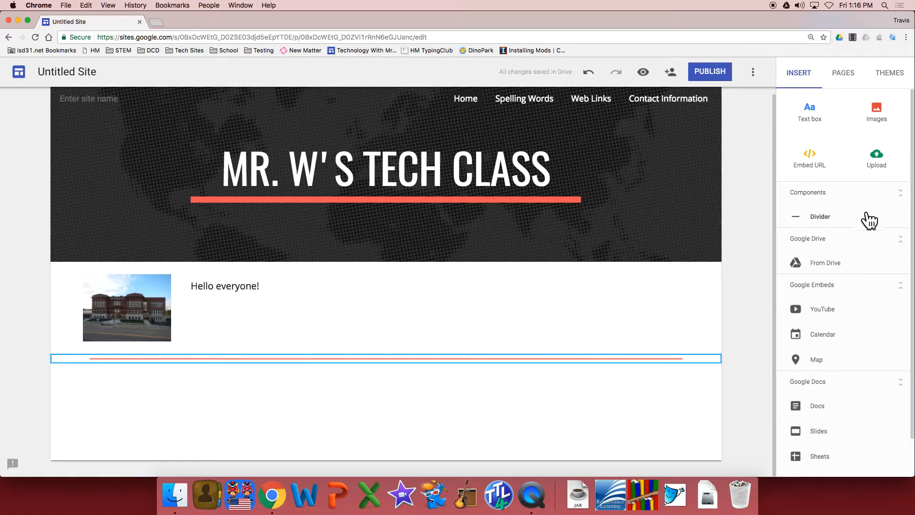
Look through the remaining insertable elements and the site's settings for adding editors.
scroll(872, 229, "down", 1)
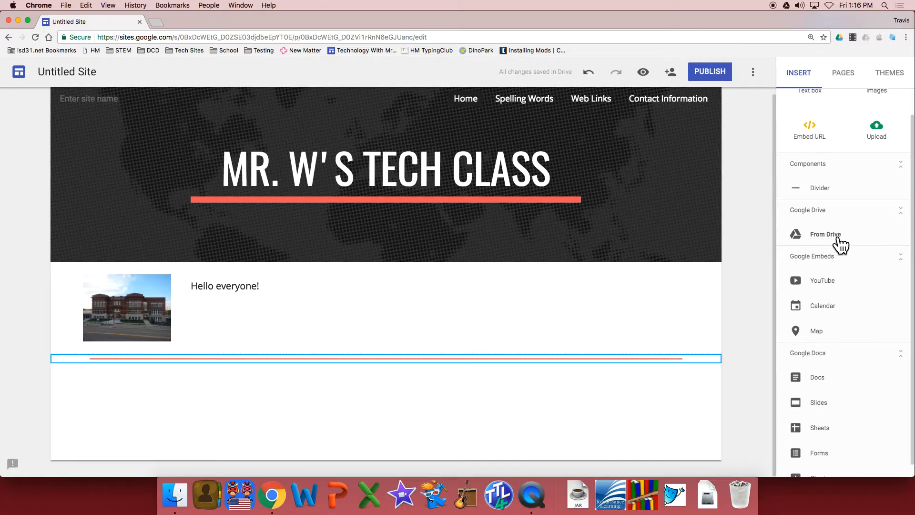
scroll(848, 267, "down", 1)
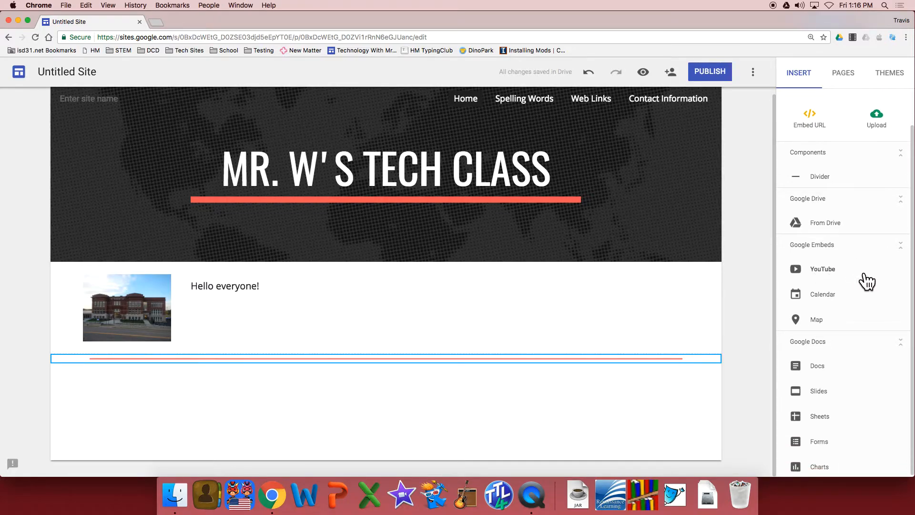
scroll(845, 303, "down", 1)
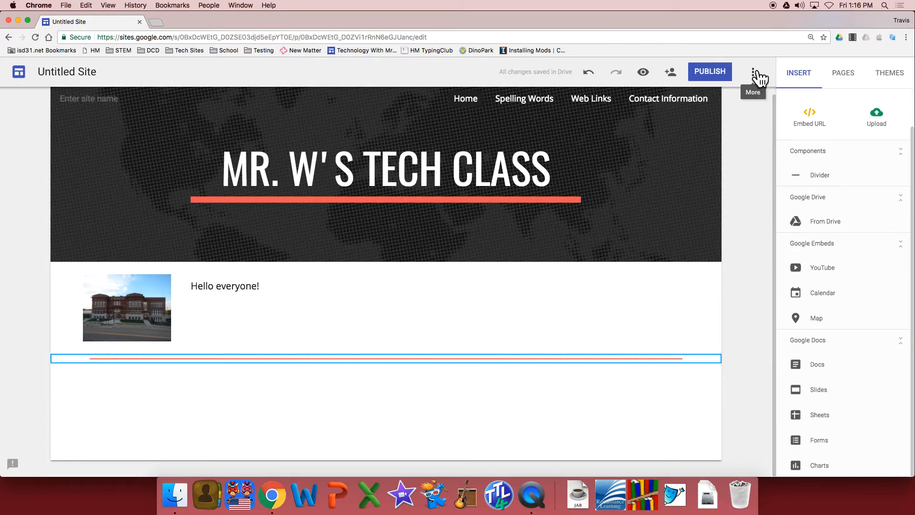
left_click(671, 71)
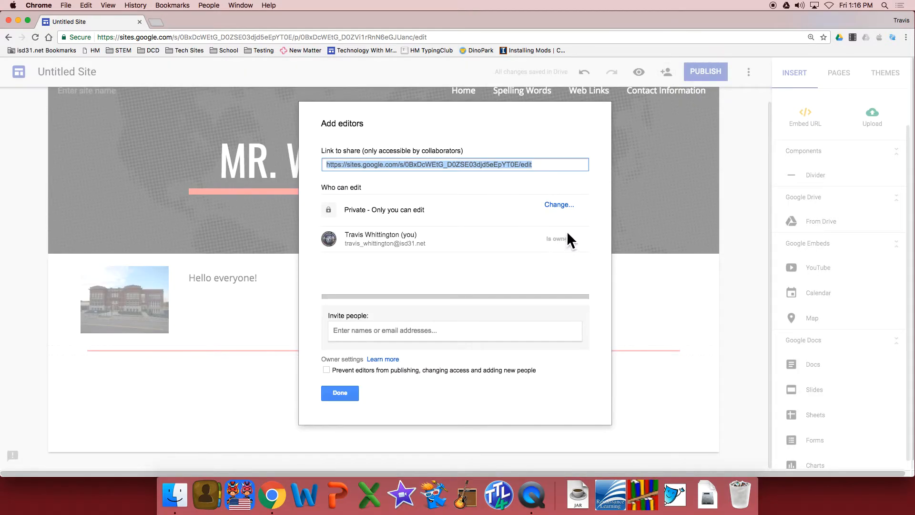
left_click(341, 394)
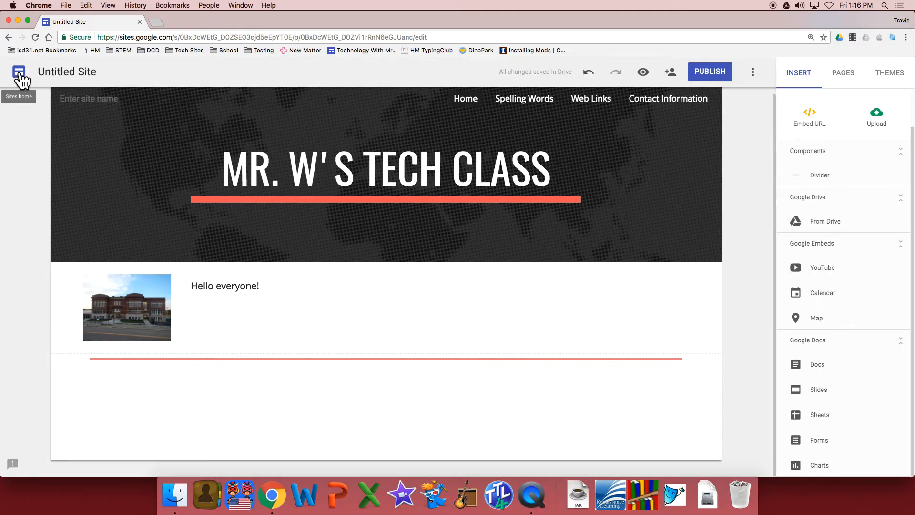
Rename the untitled site document as "Mr. W's Tech Class".
left_click(60, 72)
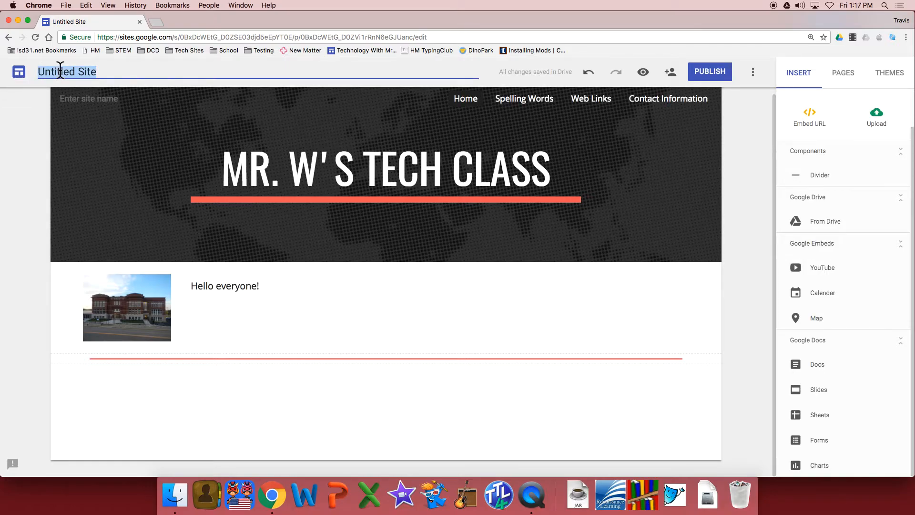
type("Mr. W's Tech Class")
left_click(643, 128)
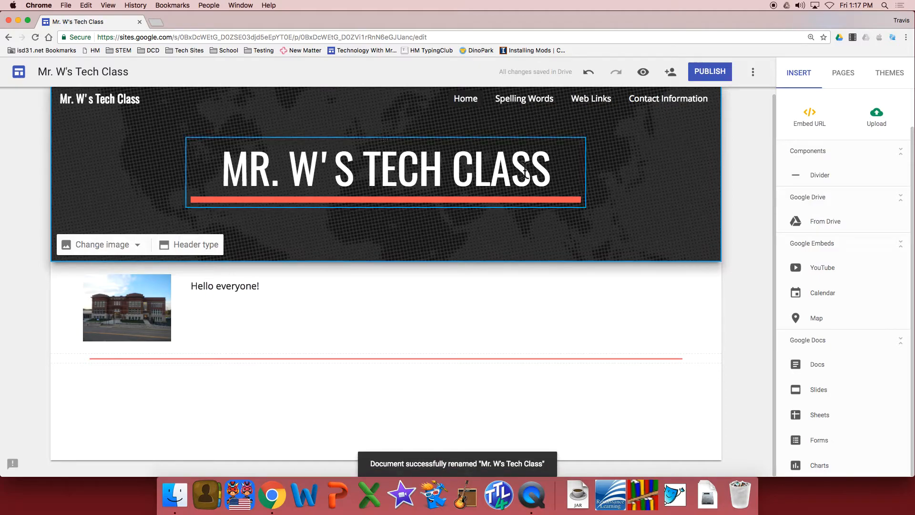
left_click(753, 73)
left_click(754, 71)
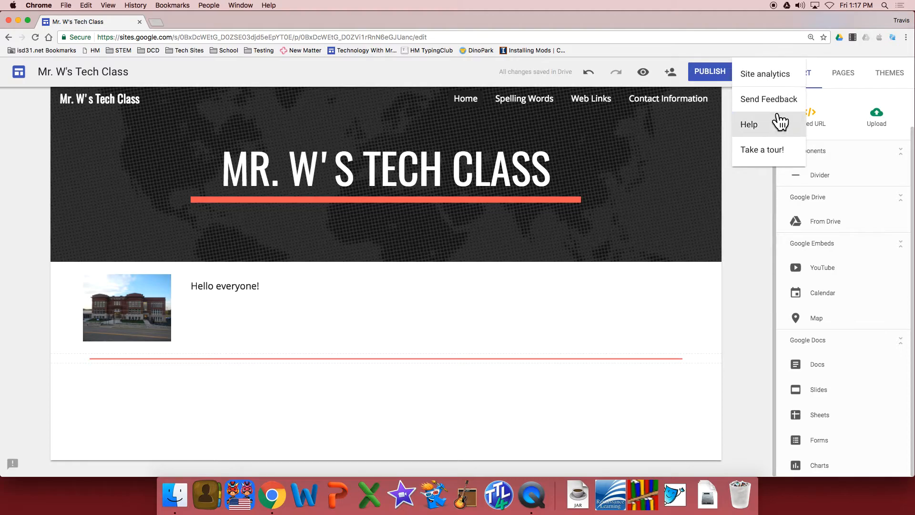
left_click(747, 174)
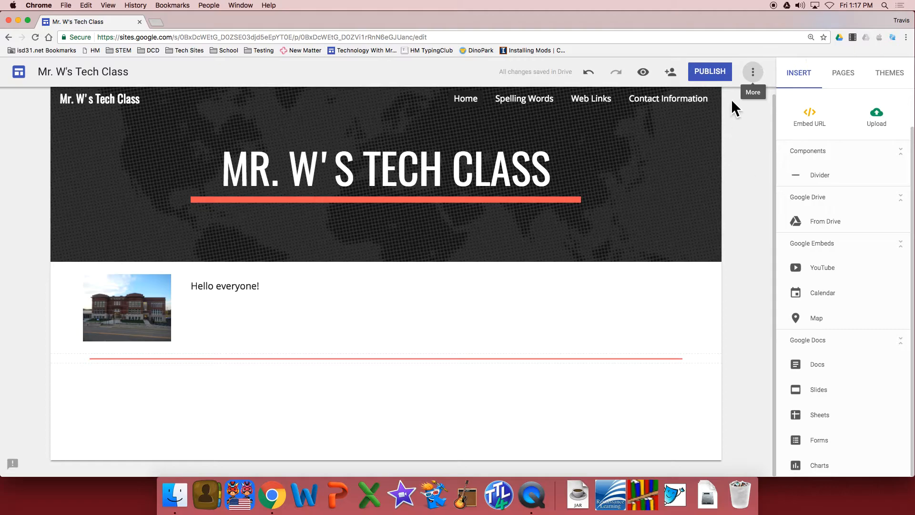
Publish the site at the location "mrwstechclass", visible to anyone on the web and allowed to appear in search results.
left_click(715, 74)
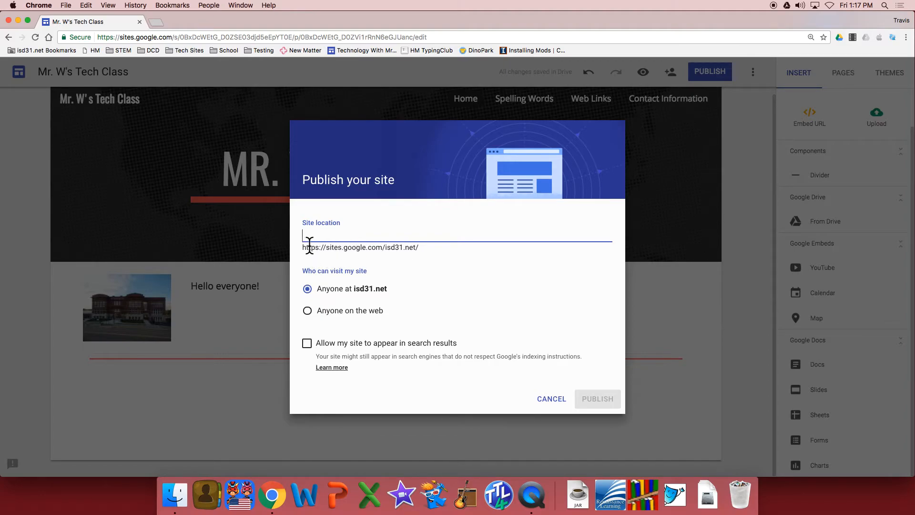
type("mrwstechclass")
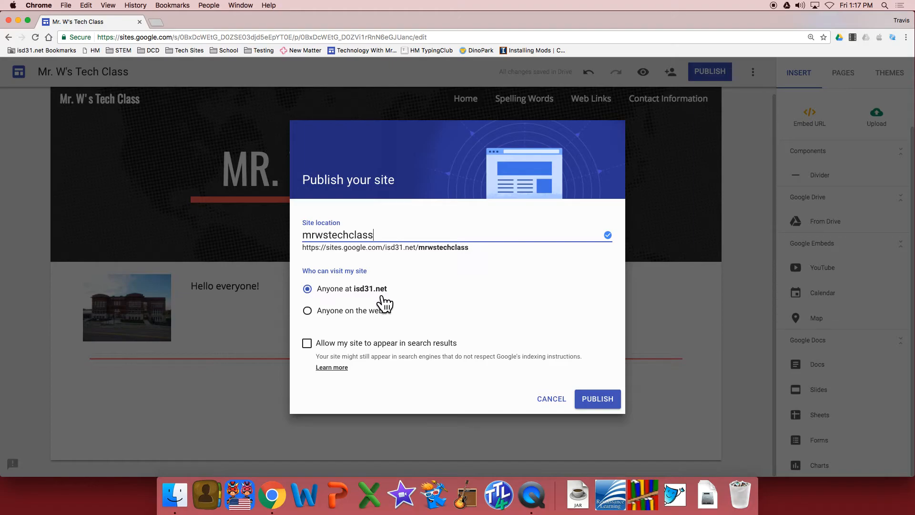
left_click(320, 312)
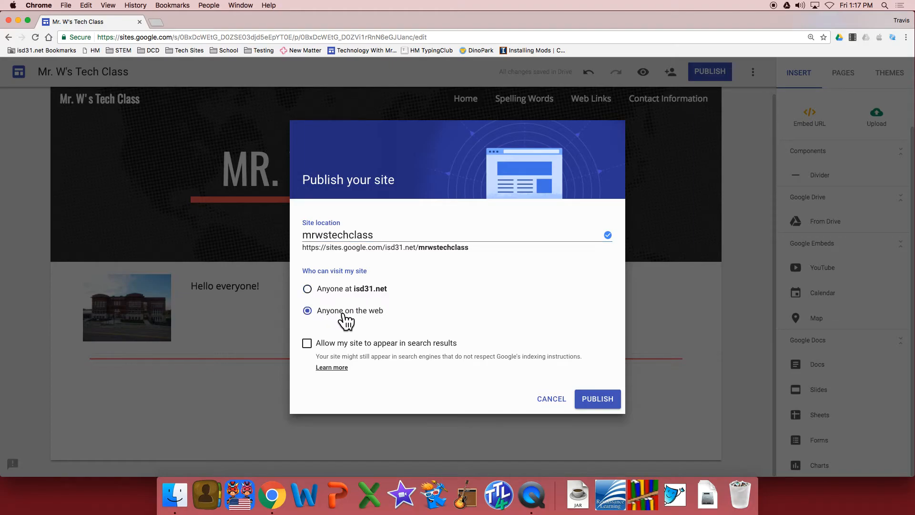
left_click(308, 344)
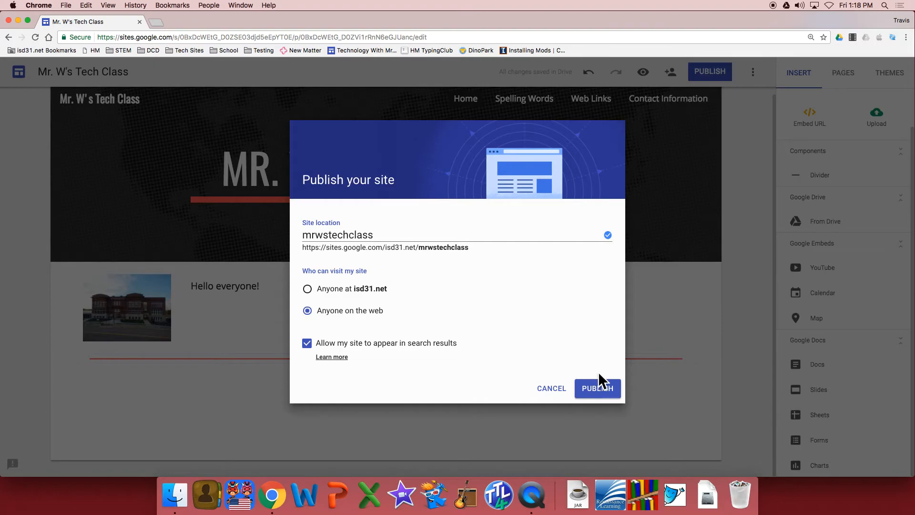
left_click(597, 388)
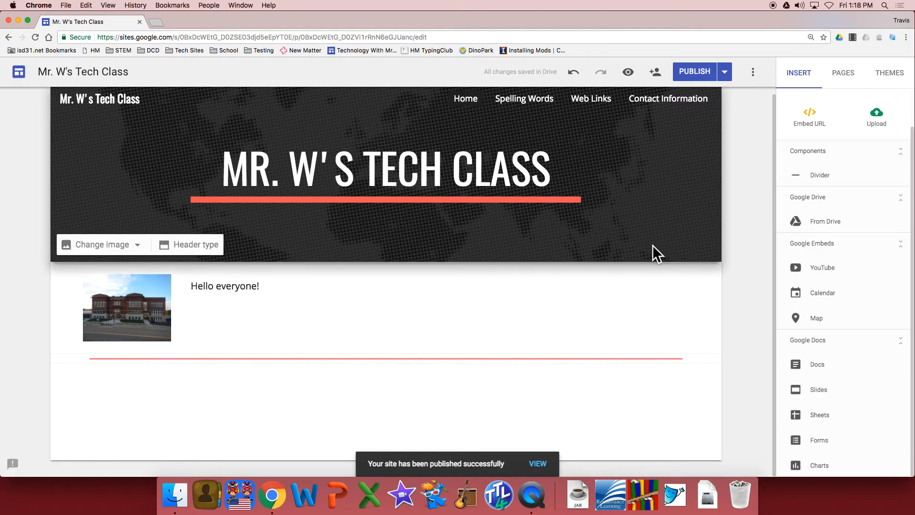
Add "Welcome to my website" after "Hello everyone!" in the Home page text and publish the change.
left_click(275, 286)
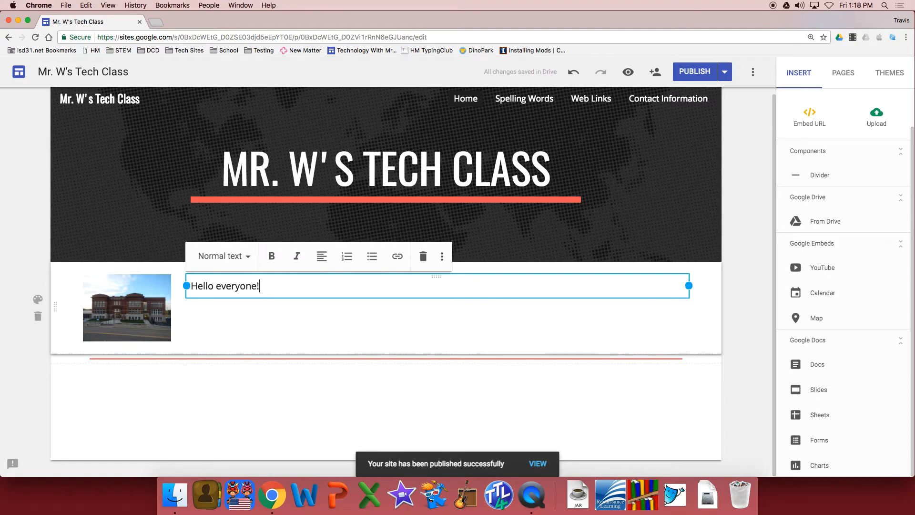
type("Welcome")
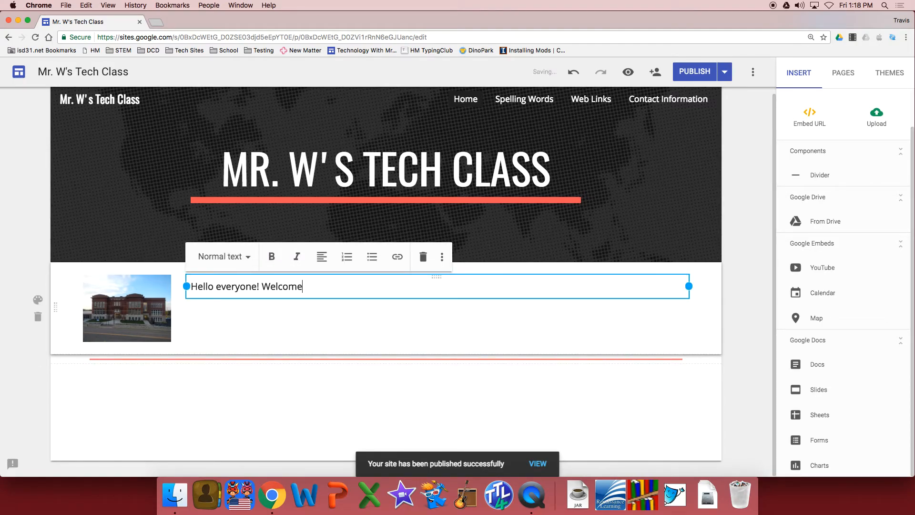
type(" to my website")
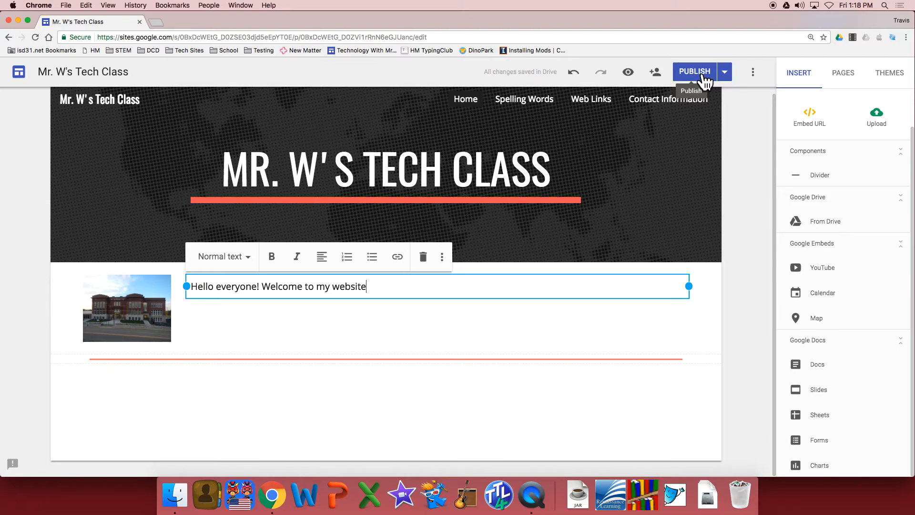
left_click(695, 71)
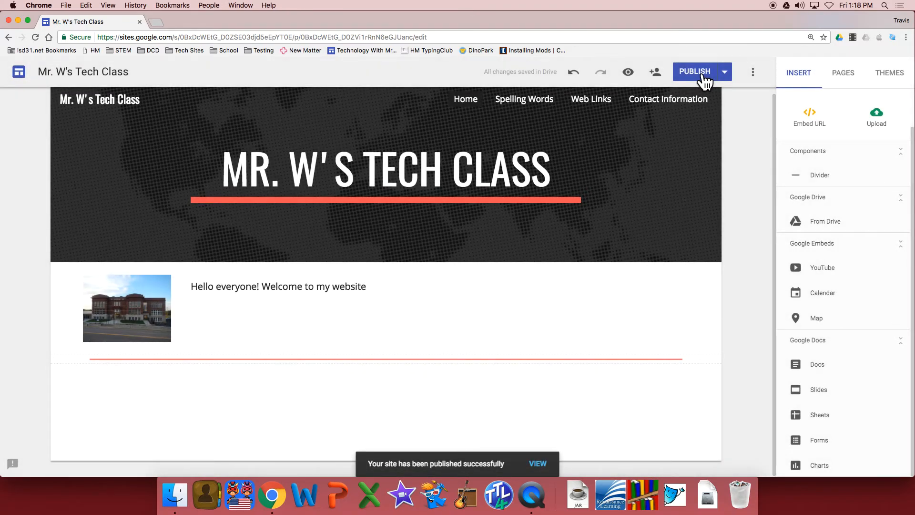
End the welcome sentence with a period, add "This webpage is for my fifth grade tech class." and publish the site again.
left_click(409, 288)
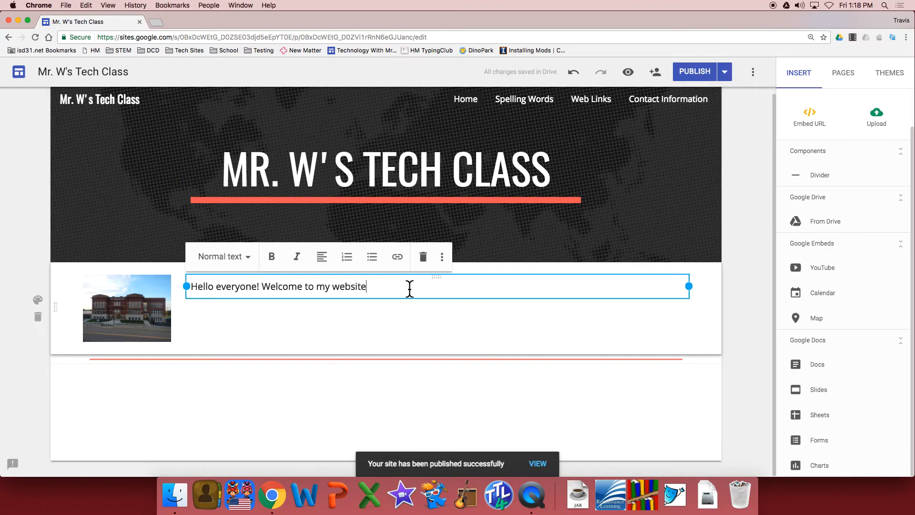
type(".")
key("BackSpace")
key("BackSpace")
type("This webpage is for my")
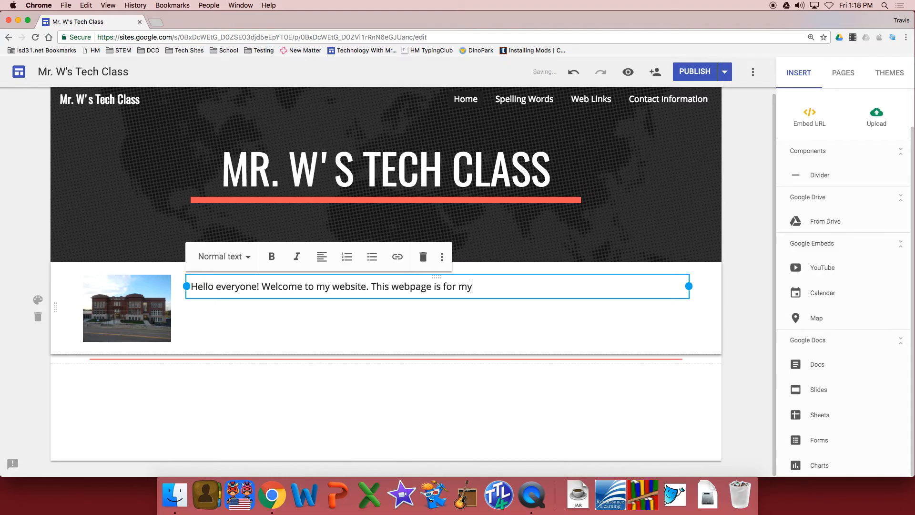
type("h grade tech class.")
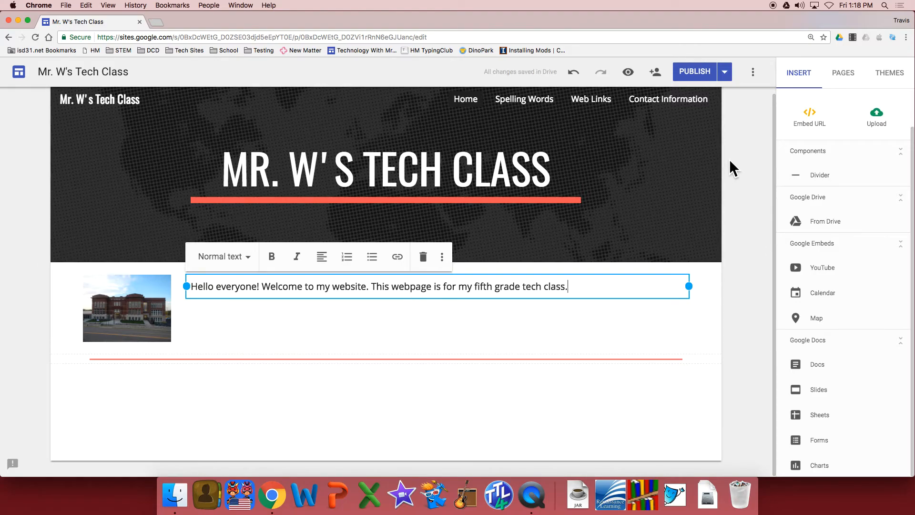
left_click_drag(593, 288, 373, 287)
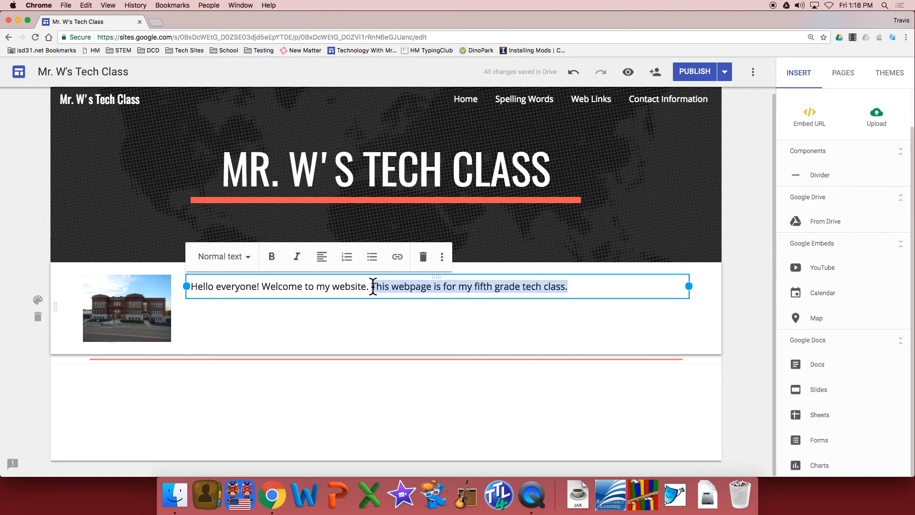
left_click(708, 72)
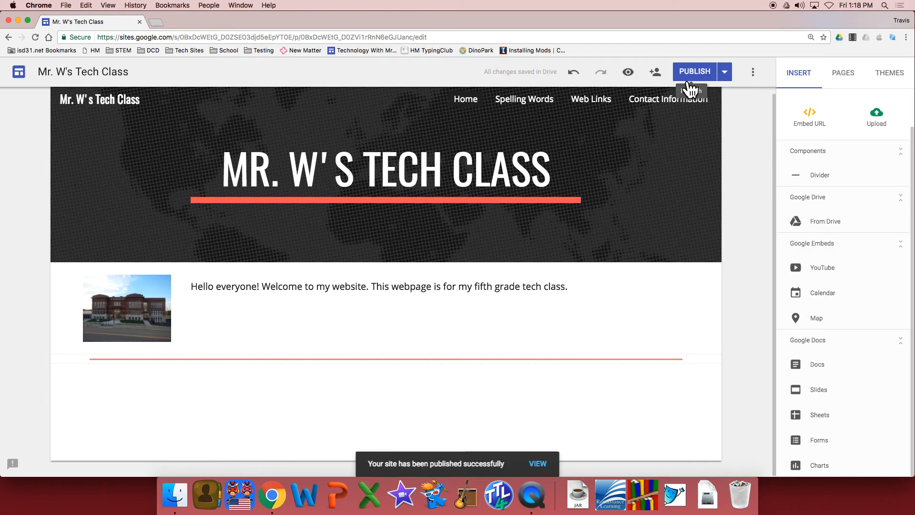
Preview the Home page in the tablet, phone and desktop layouts, and return to editing.
left_click(628, 72)
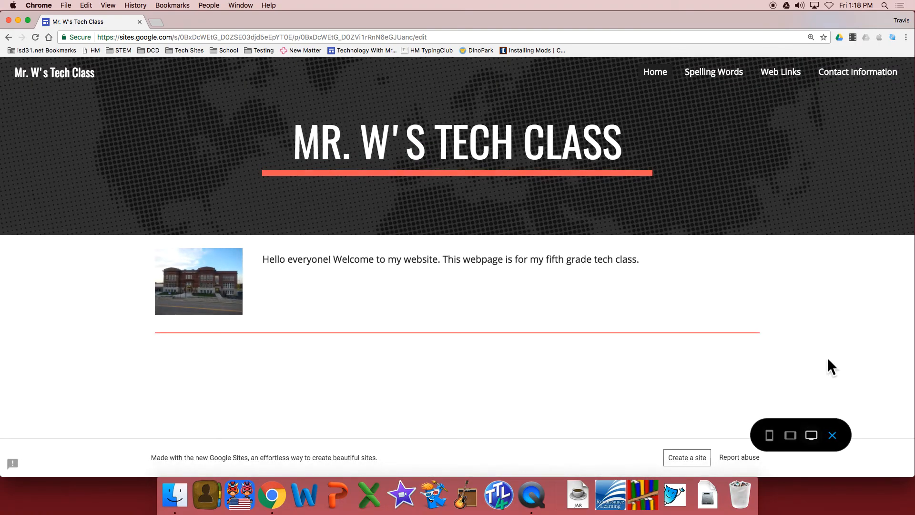
left_click(797, 443)
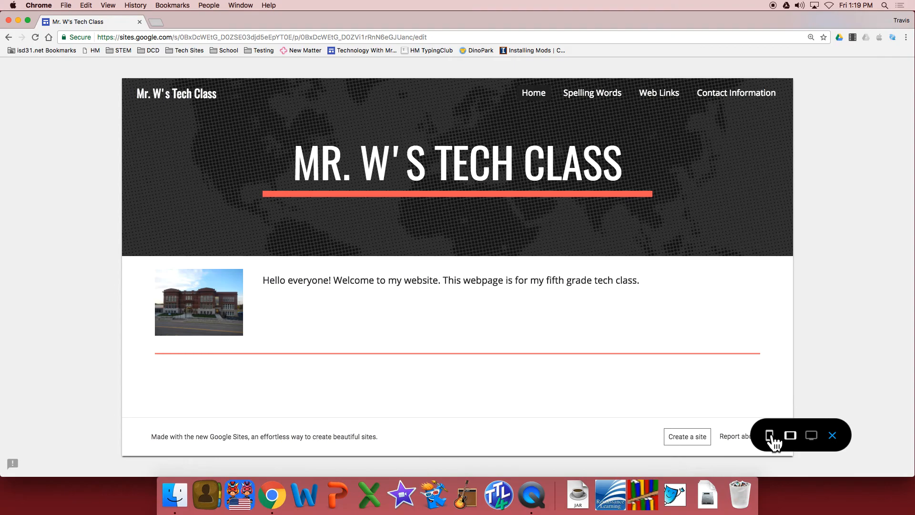
left_click(771, 435)
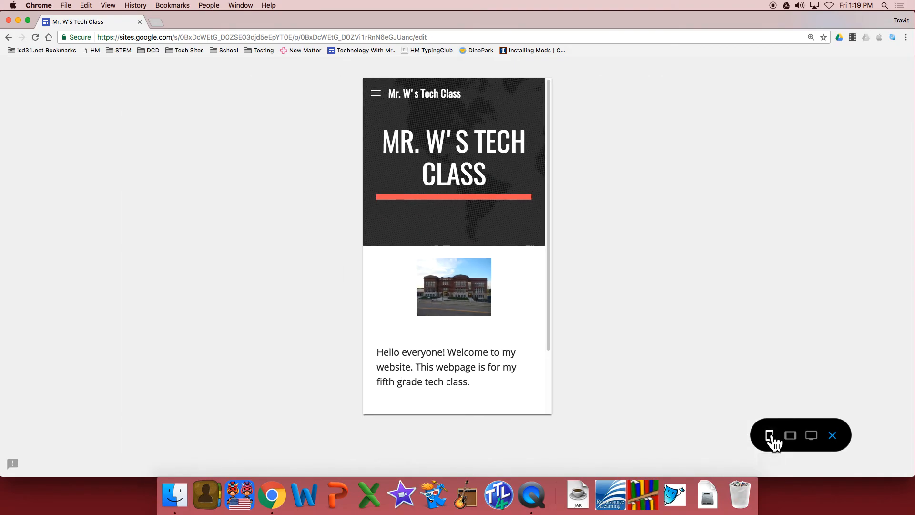
scroll(490, 301, "down", 5)
scroll(501, 293, "up", 4)
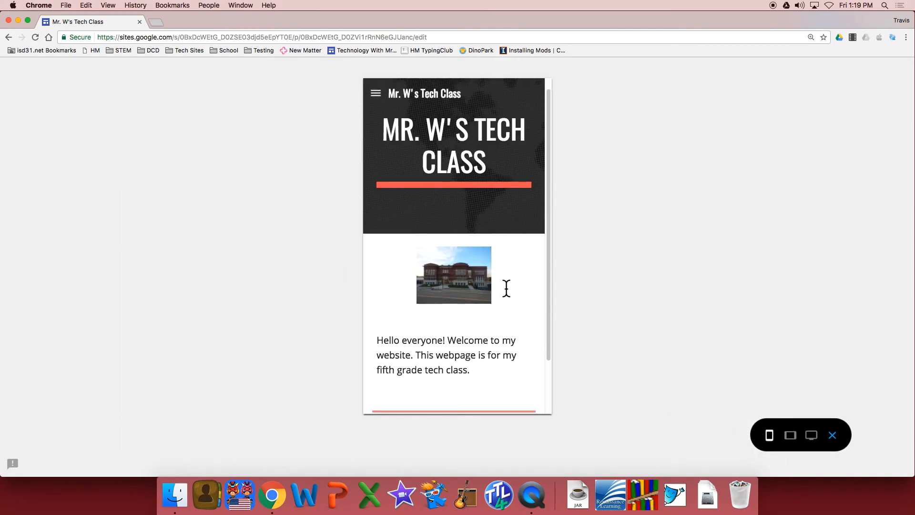
left_click(791, 443)
left_click(811, 442)
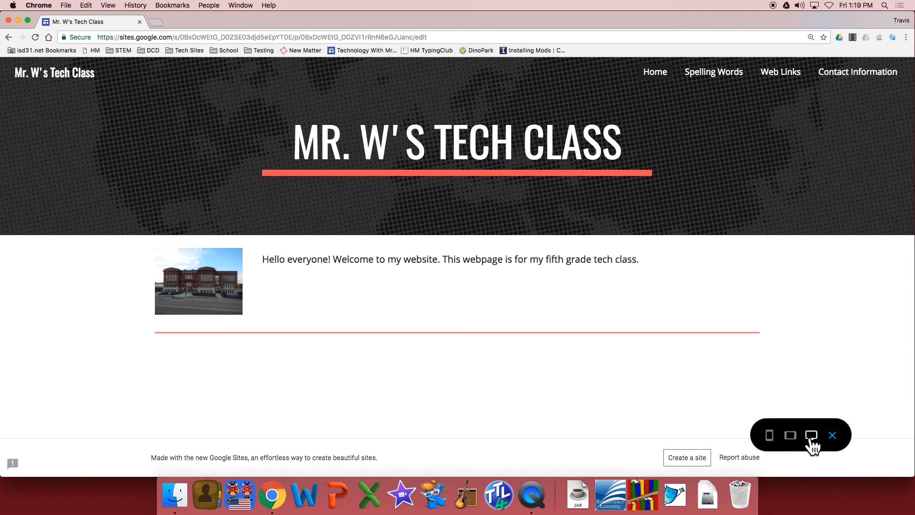
left_click(837, 438)
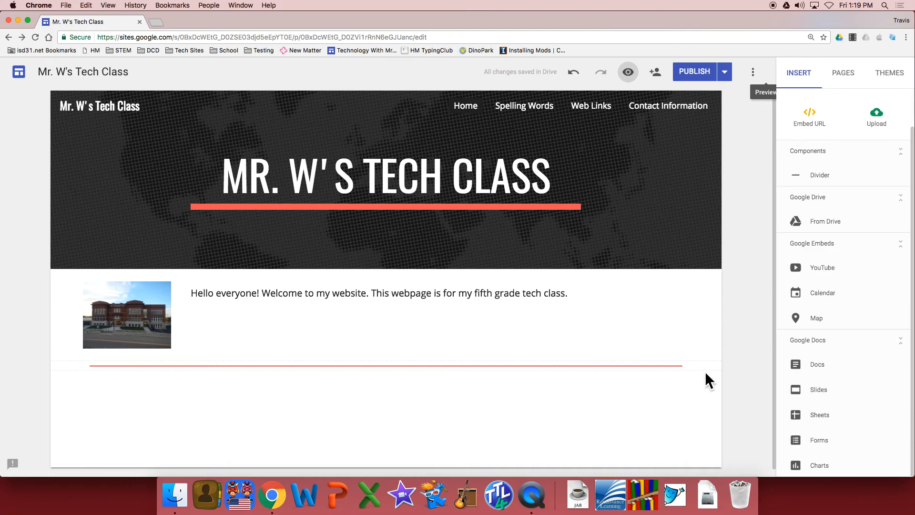
Open the published Horace May Technology class site and look over its Home page as an example.
left_click(47, 38)
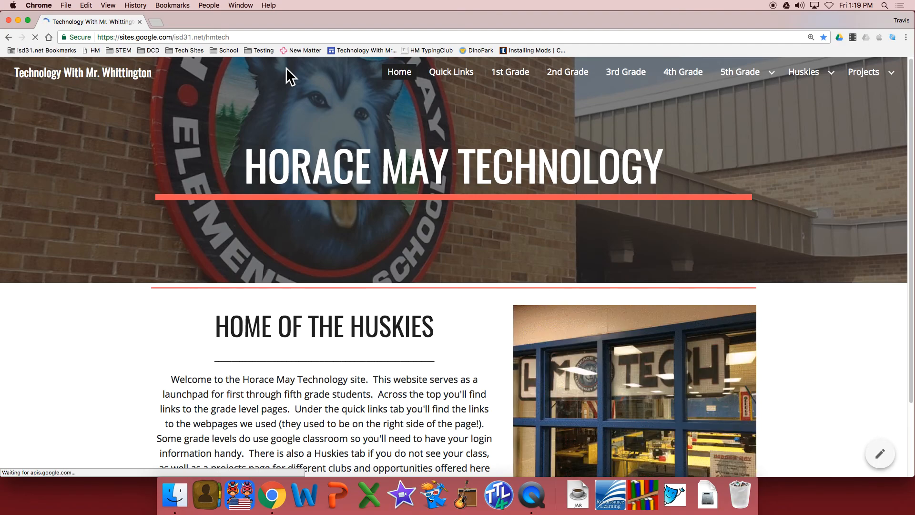
scroll(476, 233, "down", 3)
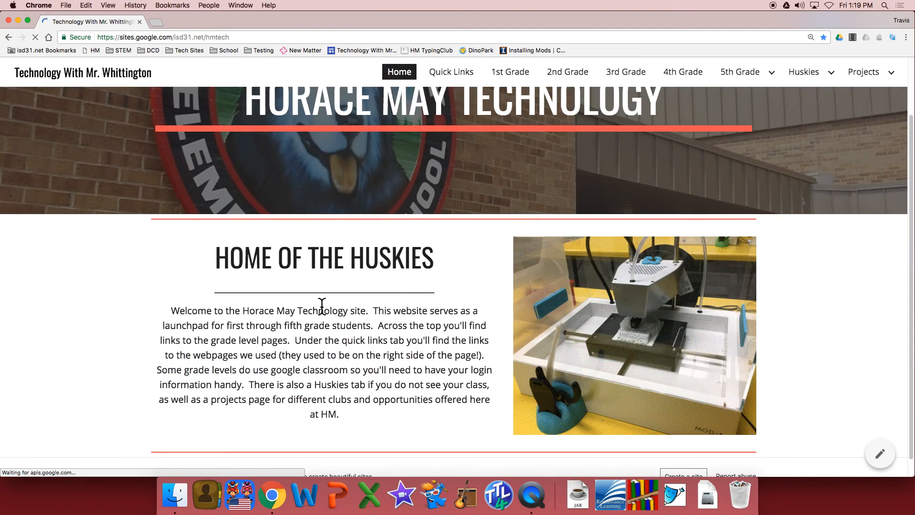
scroll(617, 245, "up", 2)
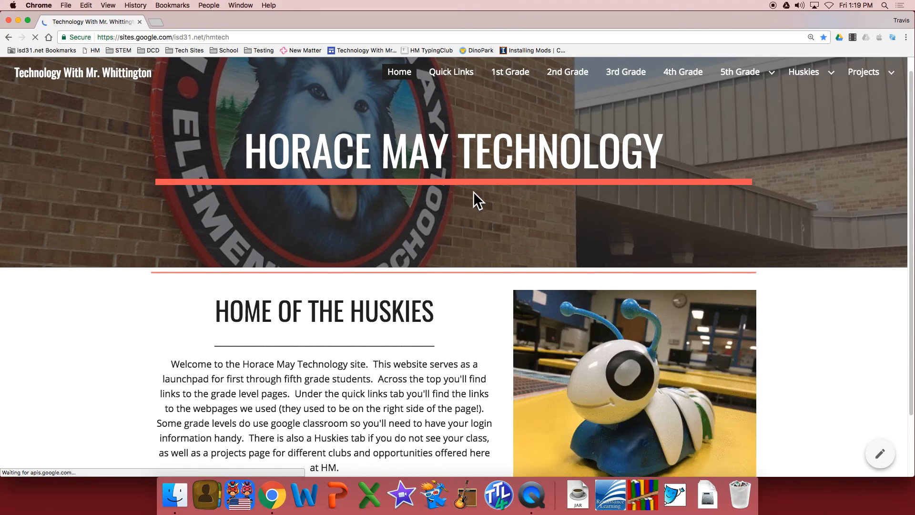
Open the example site's 2nd Grade page and browse its dated lesson entries with their activity links and videos.
left_click(574, 74)
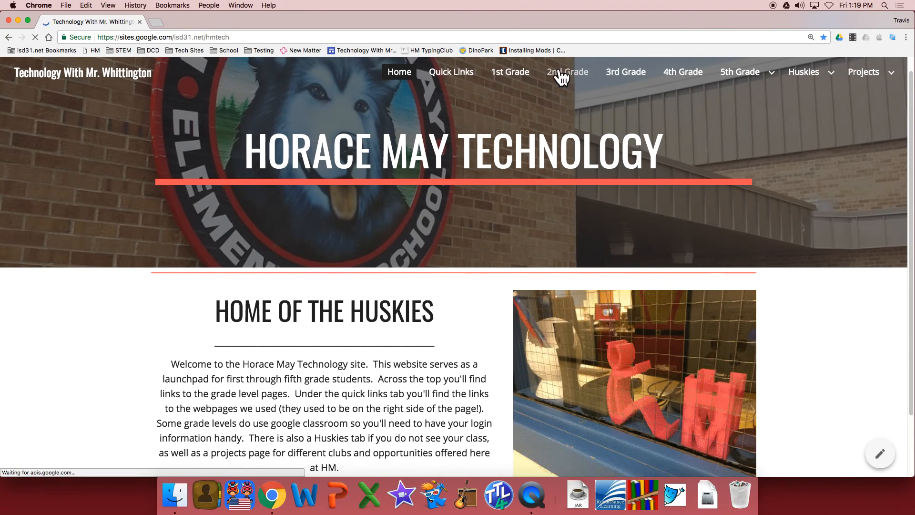
scroll(699, 181, "down", 5)
scroll(699, 181, "down", 12)
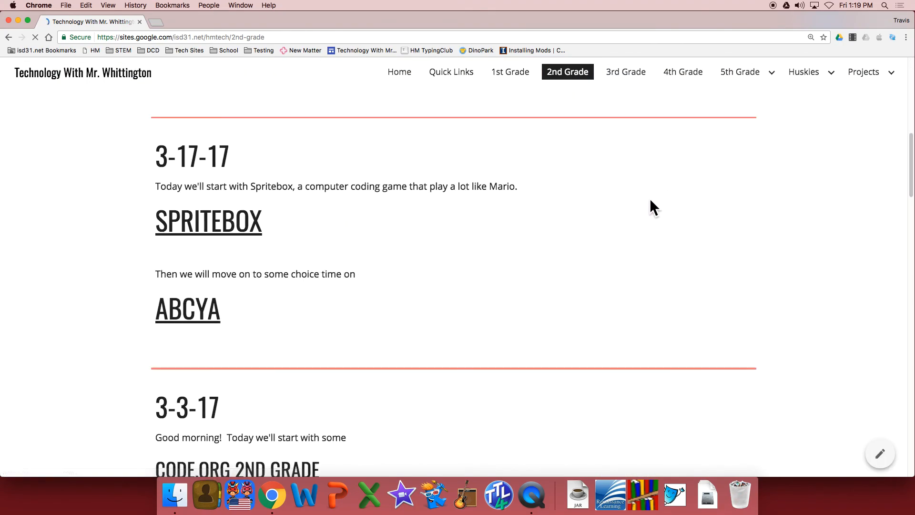
scroll(614, 219, "up", 3)
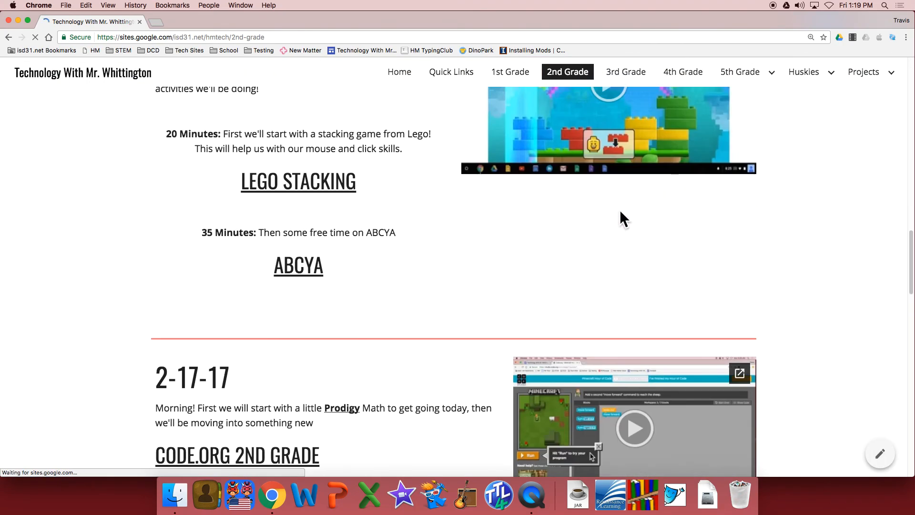
scroll(615, 219, "down", 15)
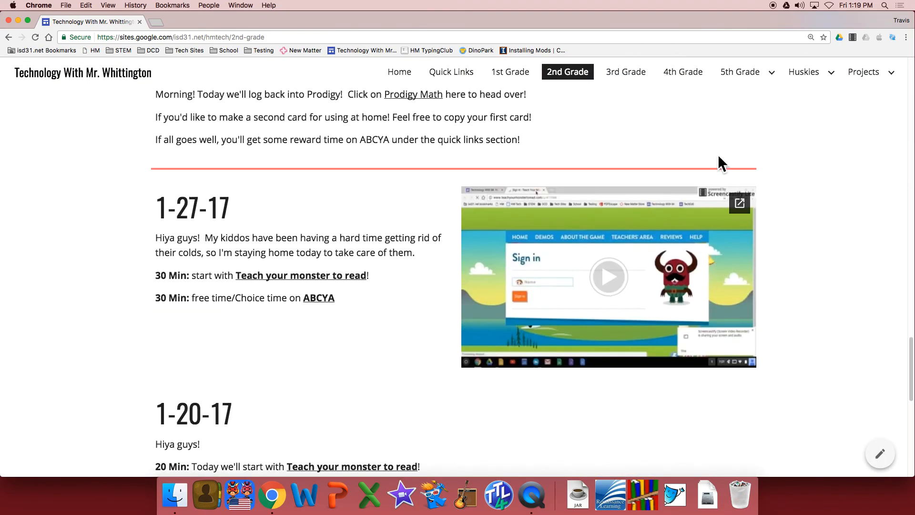